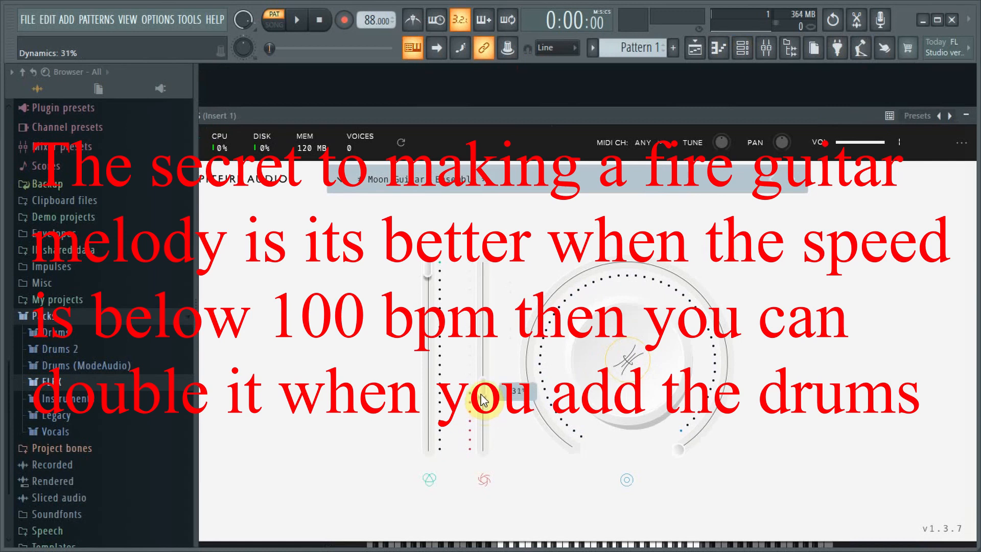
Step: Close the LABS instrument window and open the LABS channel's piano roll
double_click(648, 120)
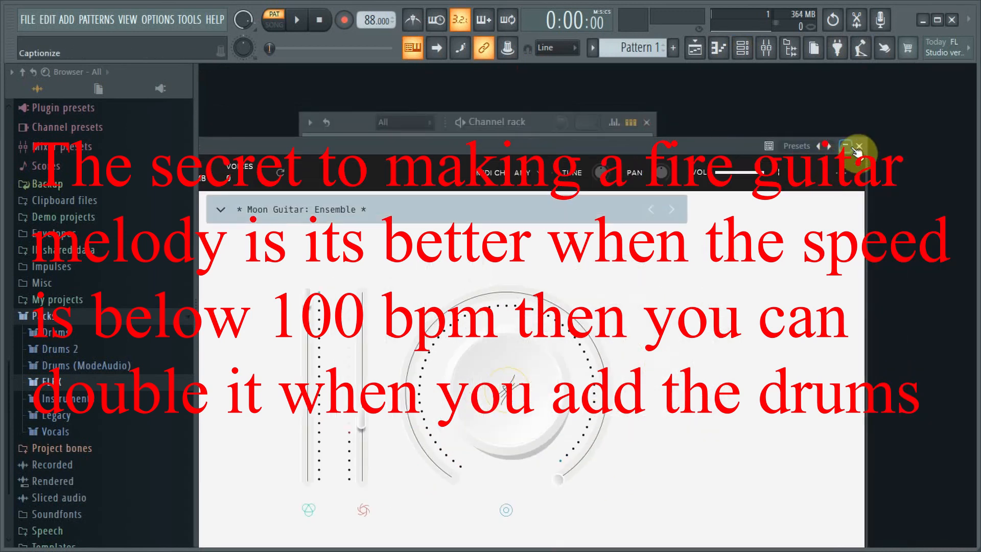
left_click(859, 147)
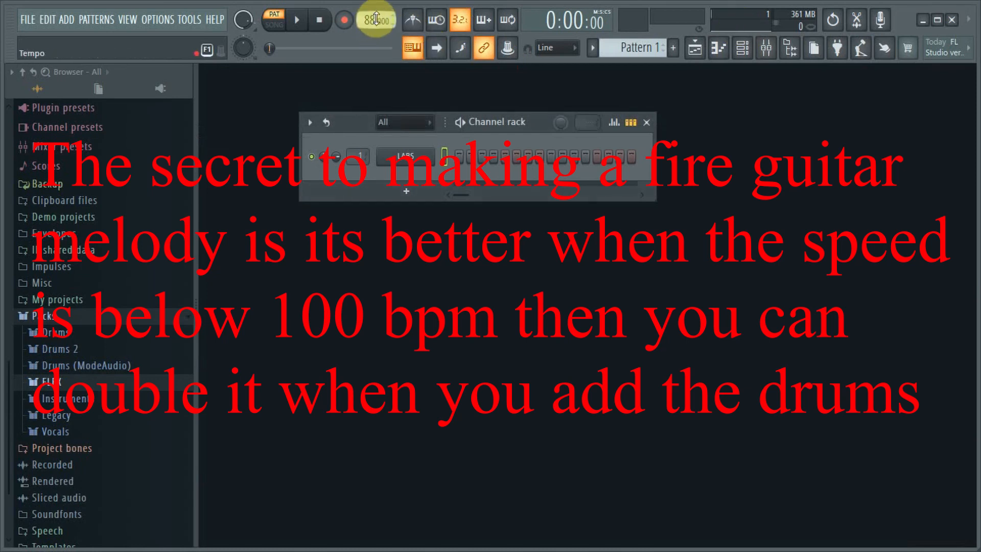
right_click(413, 157)
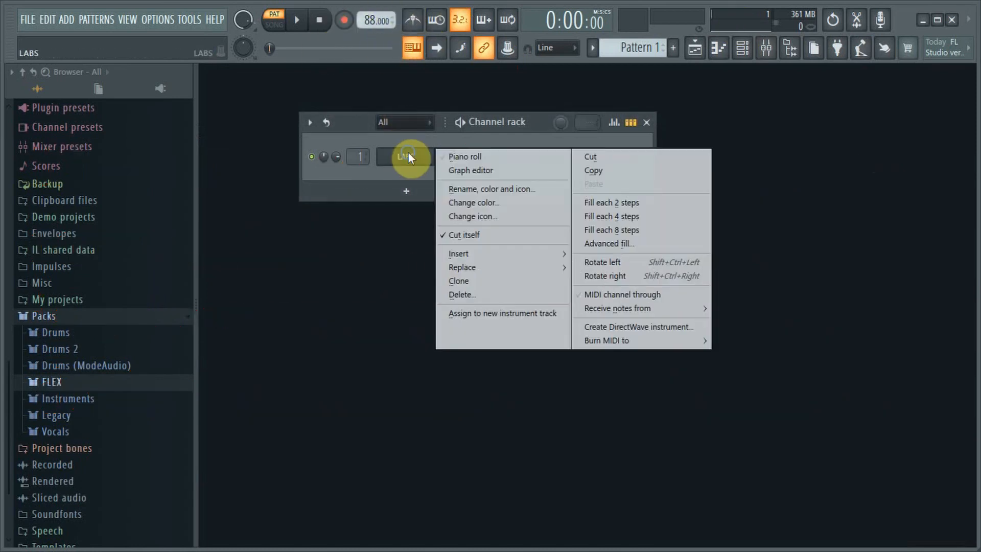
left_click(467, 149)
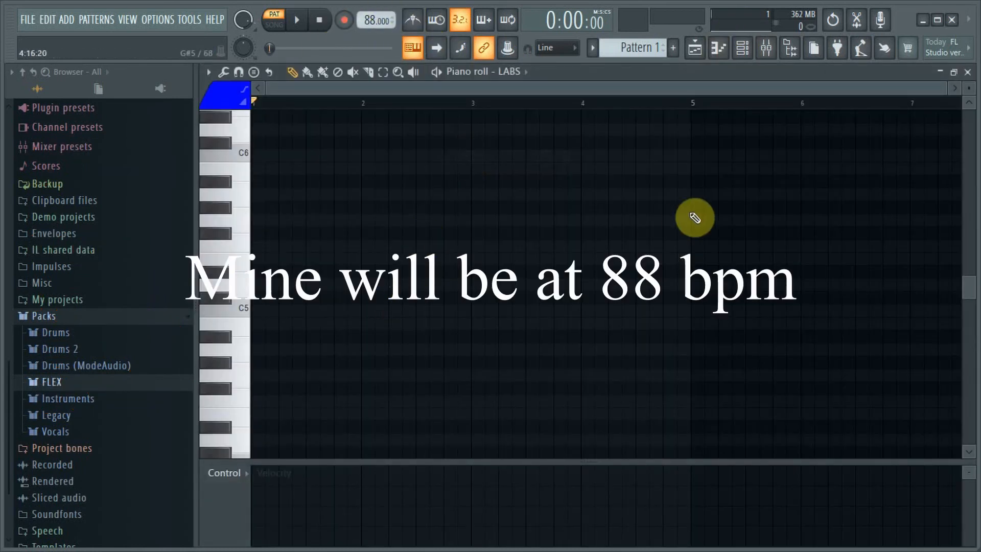
Step: Fill bar 1 with quarter-bar notes: an E5-A5-C6 chord, B5, the same chord again and G5, and select the bar
left_click_drag(942, 85, 471, 169)
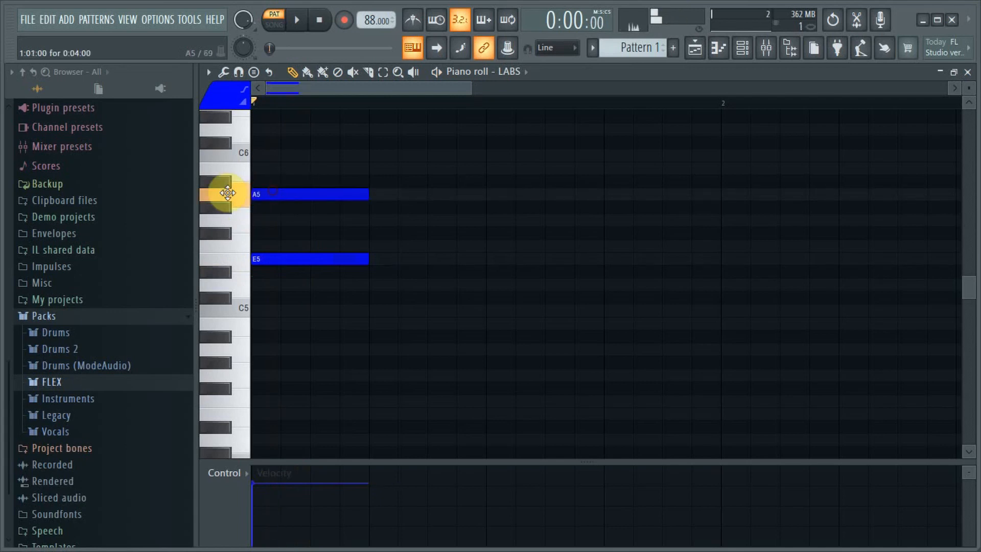
key("space")
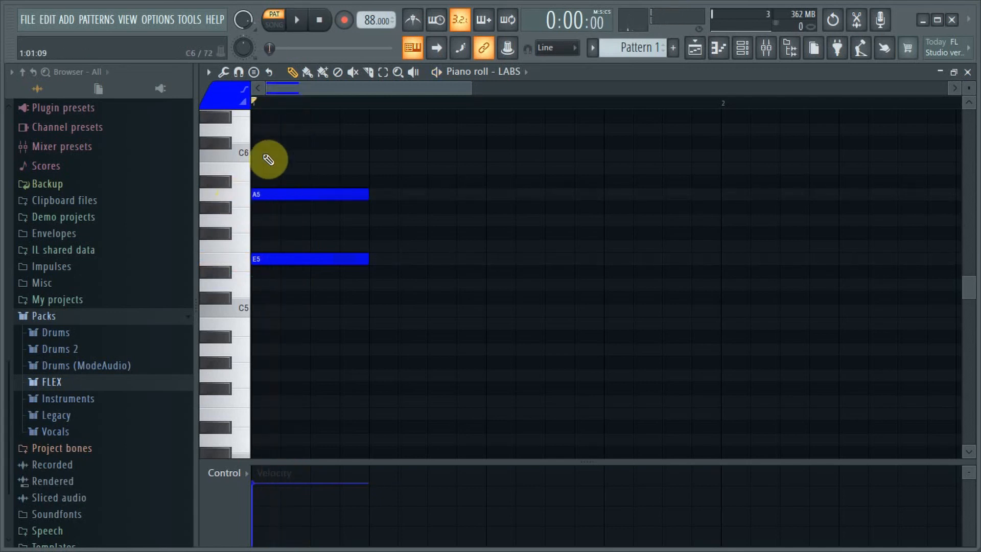
key("space")
left_click(374, 169)
left_click(491, 155)
left_click(491, 194)
left_click(491, 259)
left_click_drag(253, 103, 720, 103)
left_click(606, 223)
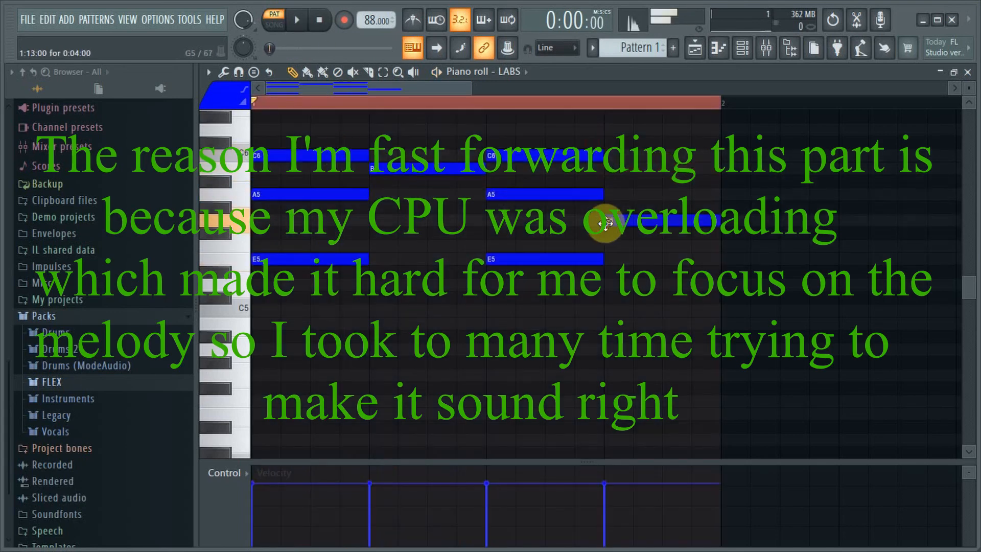
Step: Raise the last note of bar 1 to A5 and duplicate the whole bar into bar 2
left_click_drag(607, 222, 607, 194)
scroll(463, 114, "down", 2)
key("ctrl+a")
mouse_move(409, 196)
left_mouse_down()
mouse_move(691, 210)
mouse_move(659, 196)
left_mouse_up()
left_click_drag(253, 103, 752, 103)
Step: Raise the two E5 chord notes in bar 2 to F5 and play the pattern
left_click_drag(496, 273, 708, 250)
left_click_drag(656, 259, 656, 246)
key("space")
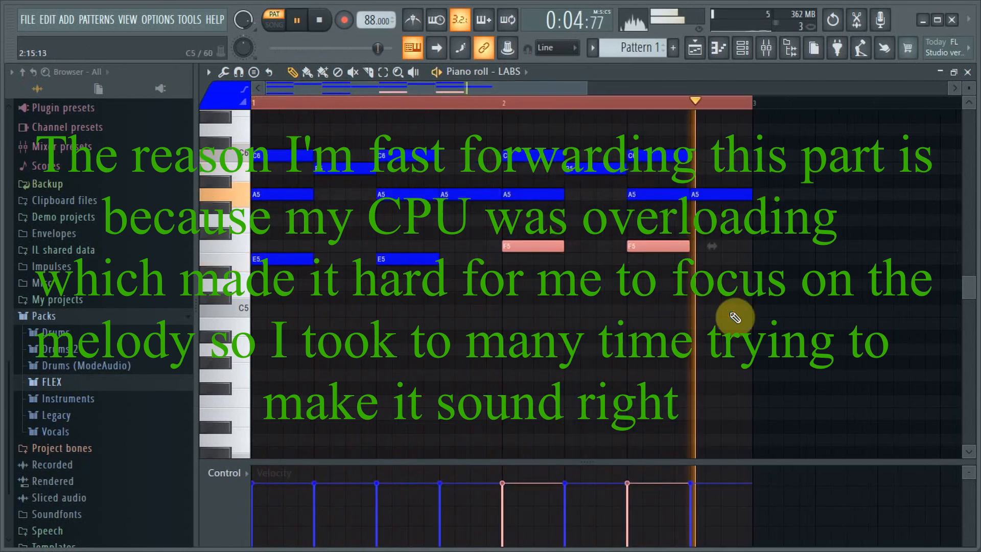
Step: Raise the reverb of the LABS Moon Guitar: Ensemble preset to about 60% during playback
key("ctrl+a")
key("space")
key("F6")
left_click(407, 157)
left_click(518, 316)
key("space")
left_click_drag(513, 379, 562, 241)
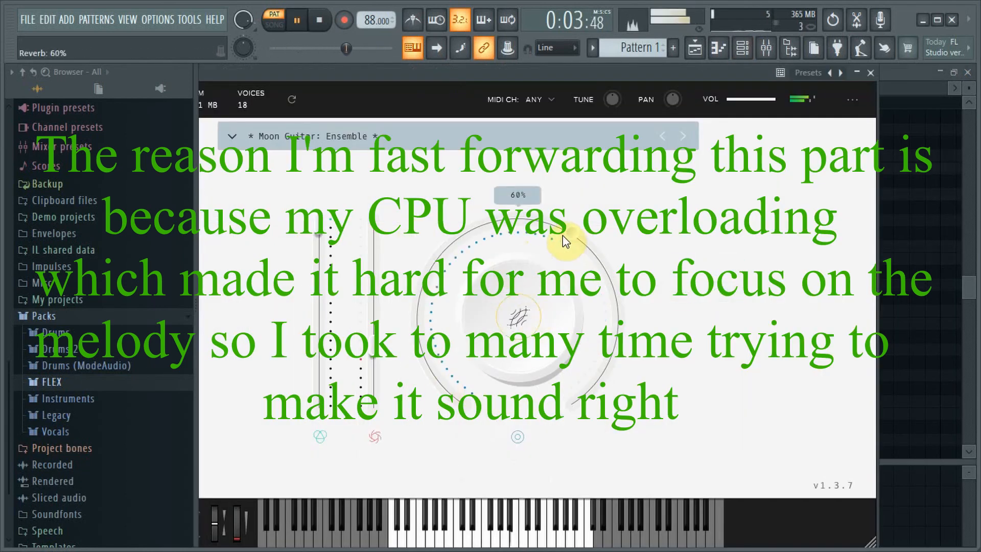
left_click(876, 76)
Step: Strum all the notes with the Strumizer, keeping the note ends preserved
key("alt+s")
left_click_drag(772, 100, 596, 197)
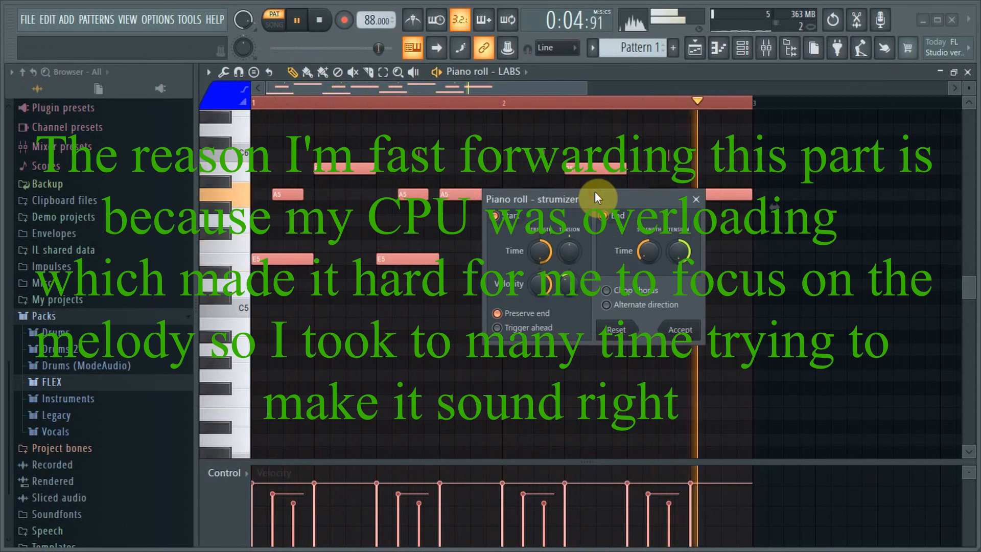
left_click(682, 329)
scroll(455, 279, "up", 3)
key("space")
Step: Try lowering the two F5 chord notes in bar 2 to D5 and play the result
left_click_drag(493, 312, 708, 352)
left_click_drag(533, 330, 533, 344)
key("space")
key("space")
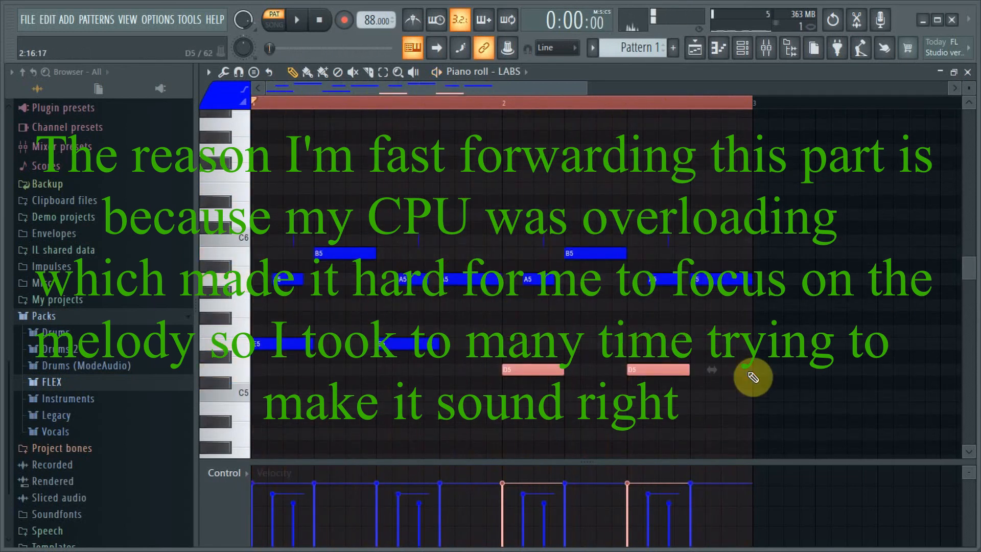
key("space")
key("space")
Step: Extend the strummed pattern to four bars, with E5 as the low note in bars 1-2 and F5 in bars 3-4
key("ctrl+a")
key("ctrl+b")
left_click_drag(745, 342, 746, 329)
key("space")
key("ctrl+a")
key("ctrl+d")
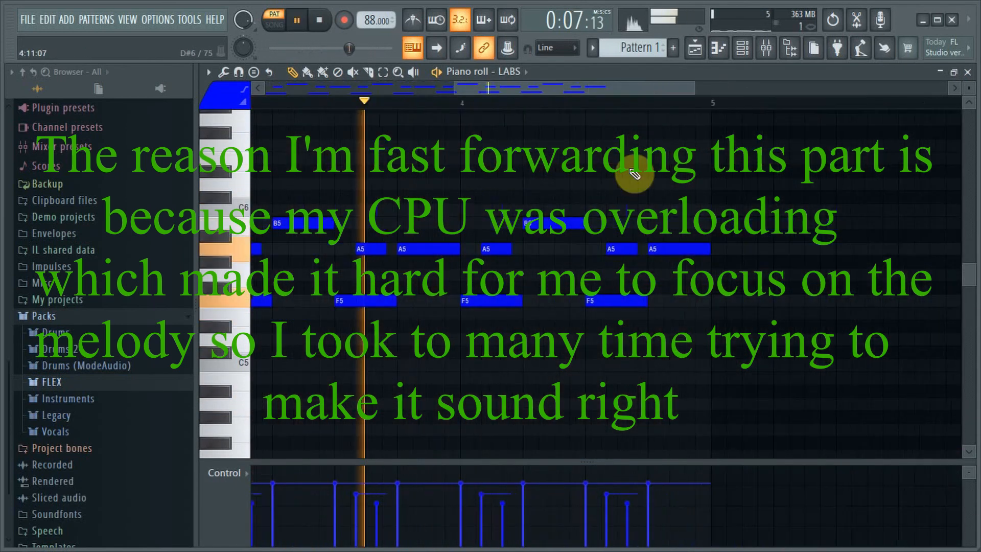
Step: Add an E5 note beneath the final A5 in bar 4 and play the passage
left_click_drag(634, 88, 737, 95)
left_click(636, 103)
key("space")
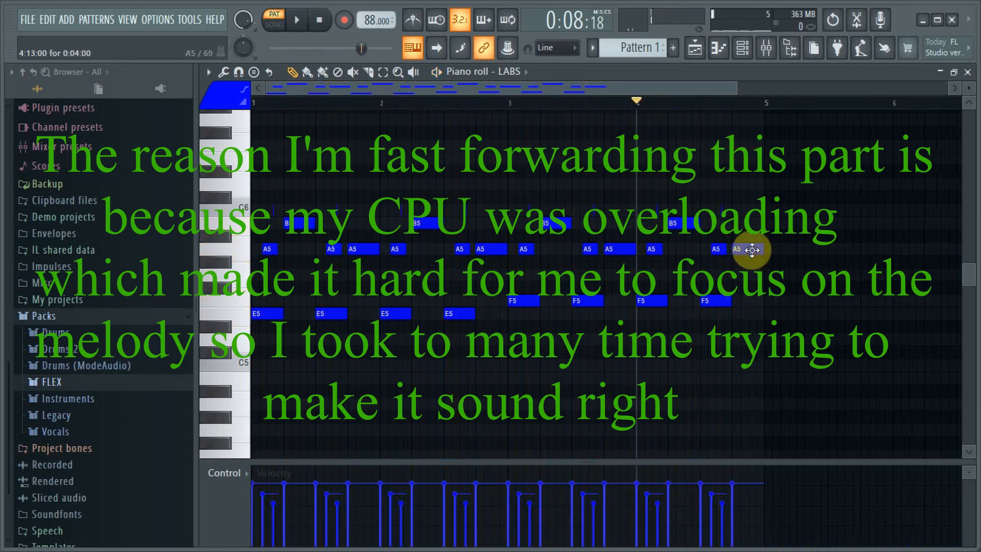
left_click(733, 314)
key("space")
key("space")
Step: Transpose all the chord notes down one octave and listen to them
key("ctrl+a")
key("ctrl+Down")
key("space")
scroll(572, 283, "down", 6)
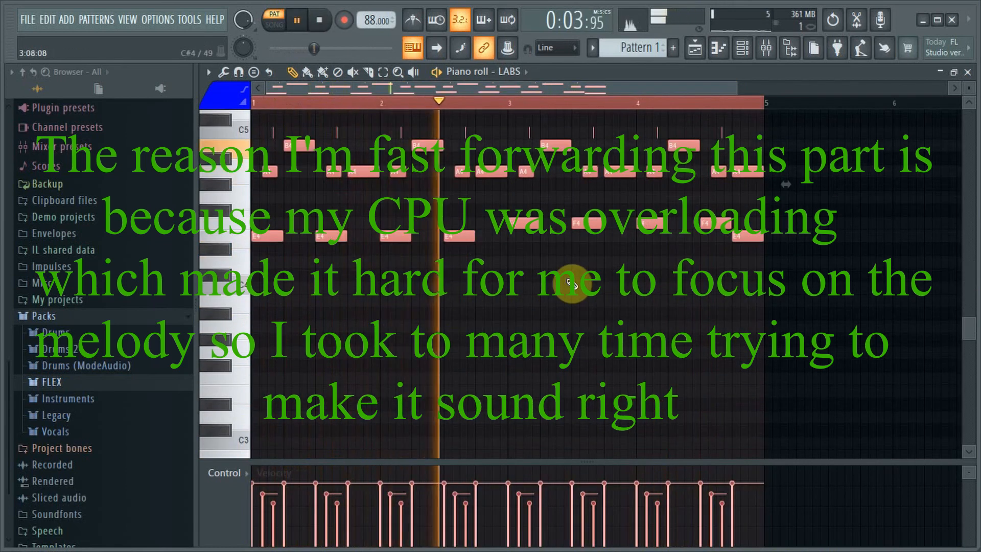
key("space")
scroll(244, 265, "up", 6)
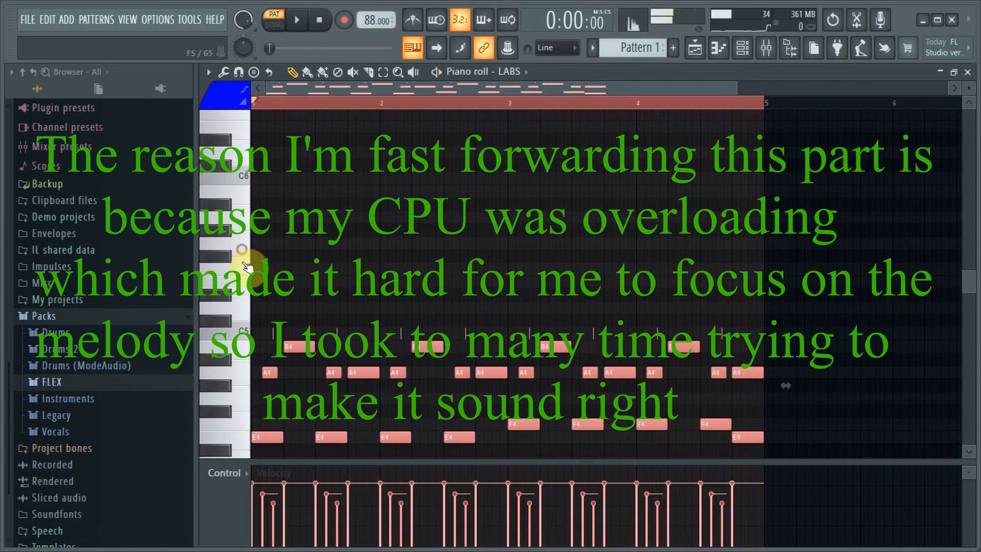
Step: Start a melody above the chords in bar 1 with the notes E5, A5, C6 and B5
left_click(262, 292)
left_click_drag(271, 243, 277, 221)
key("space")
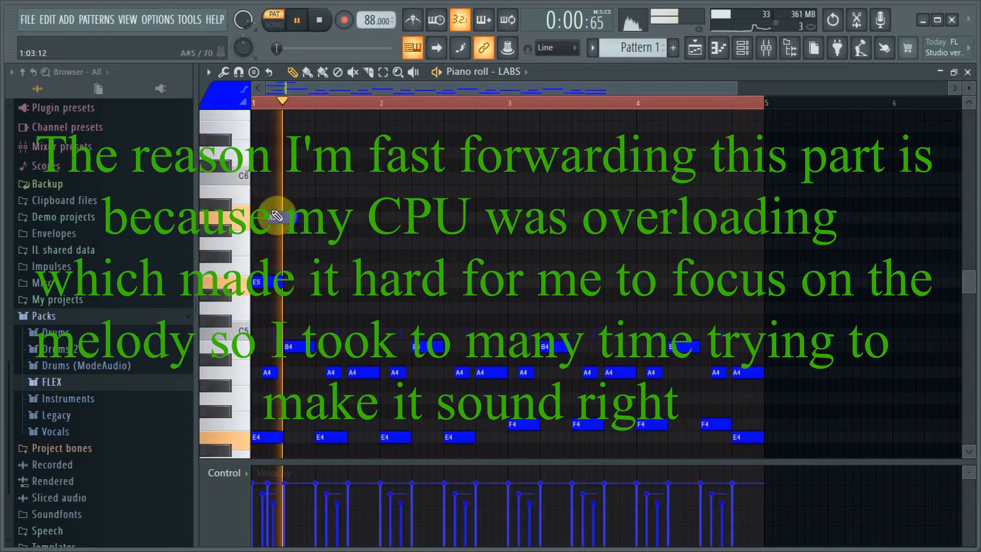
key("space")
left_click(286, 187)
key("space")
key("space")
left_click(315, 189)
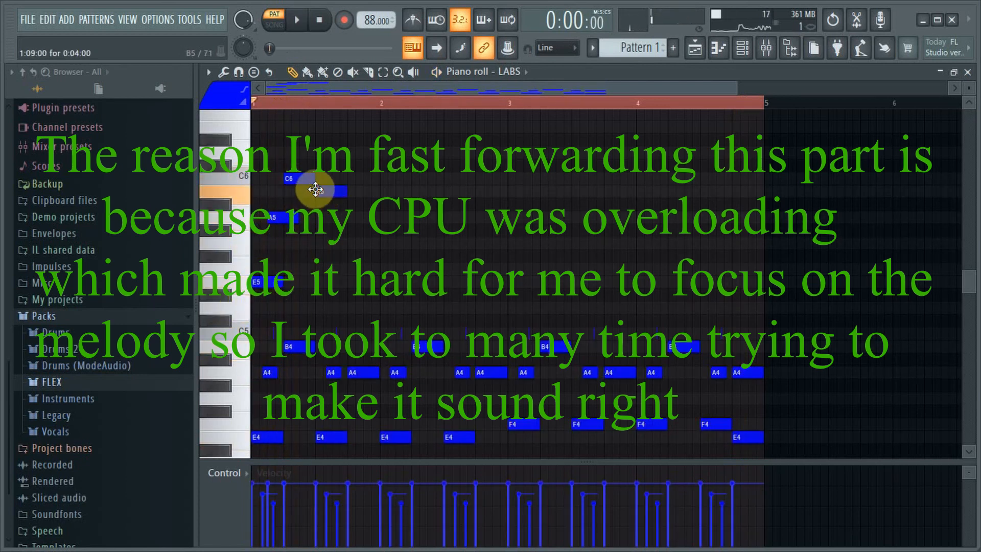
Step: Try alternative melody notes around the B5 in bar 1
key("space")
key("space")
left_click(324, 176)
key("space")
key("space")
left_click_drag(352, 179, 318, 205)
key("space")
key("space")
left_click(334, 191)
key("Delete")
left_click(317, 191)
Step: Duplicate the four melody notes of bar 1 into bar 2
key("space")
key("space")
left_click_drag(369, 164, 258, 292)
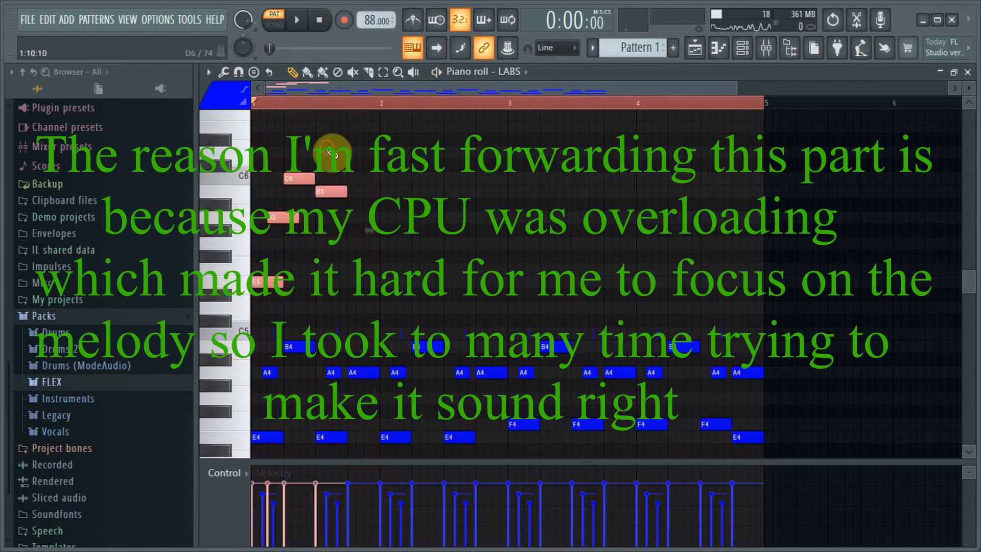
key("ctrl+b")
Step: Check the audio settings, adjust an option in the project settings and test the playback
left_click(158, 20)
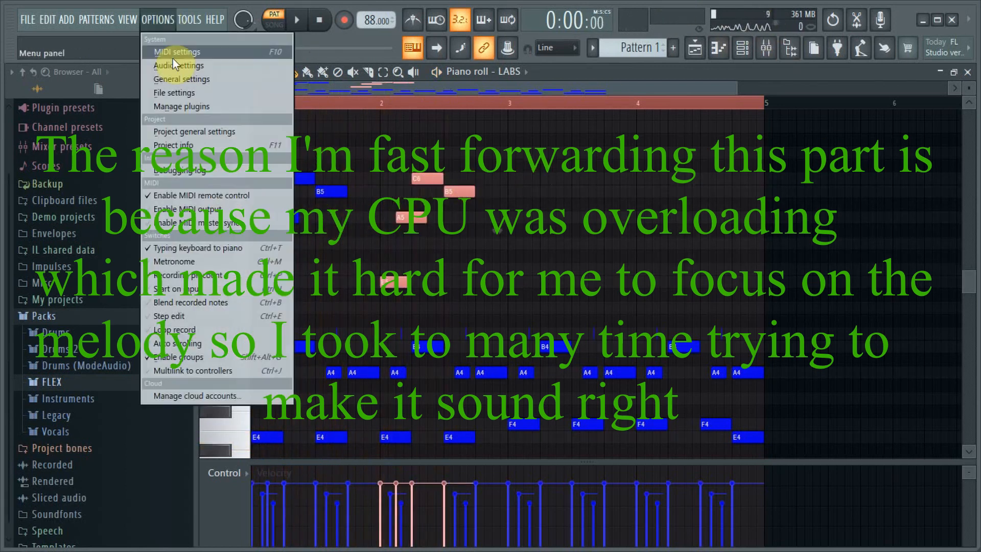
left_click(181, 80)
left_click(333, 46)
left_click(517, 47)
left_click(561, 169)
left_click(569, 183)
left_click(719, 29)
key("space")
left_click_drag(946, 87, 735, 85)
key("space")
Step: Set the audio output device to the AirPods stereo headphones and enable the 32Bit buffer
left_click(158, 20)
left_click(220, 80)
left_click(518, 50)
left_click(345, 50)
left_click(396, 98)
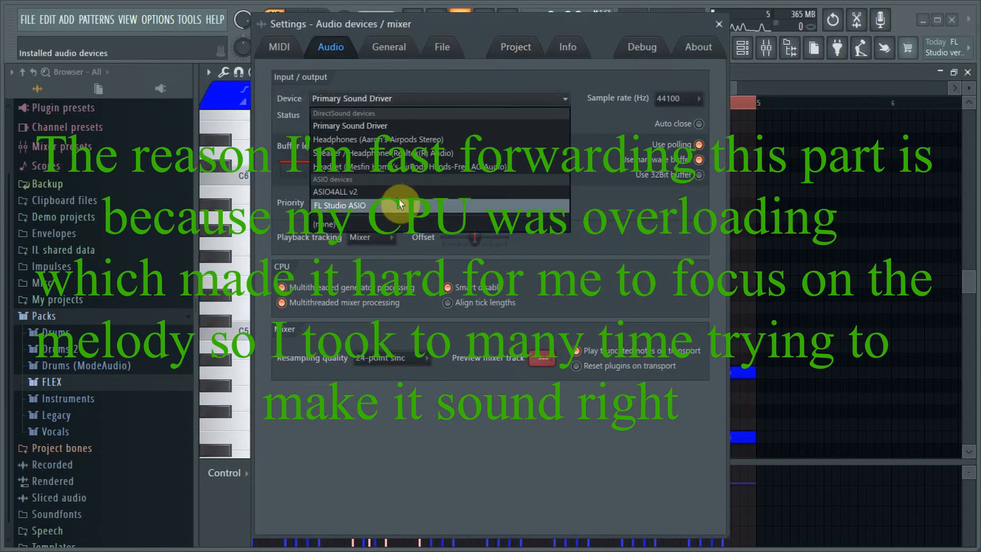
left_click(400, 204)
left_click(399, 98)
left_click(378, 139)
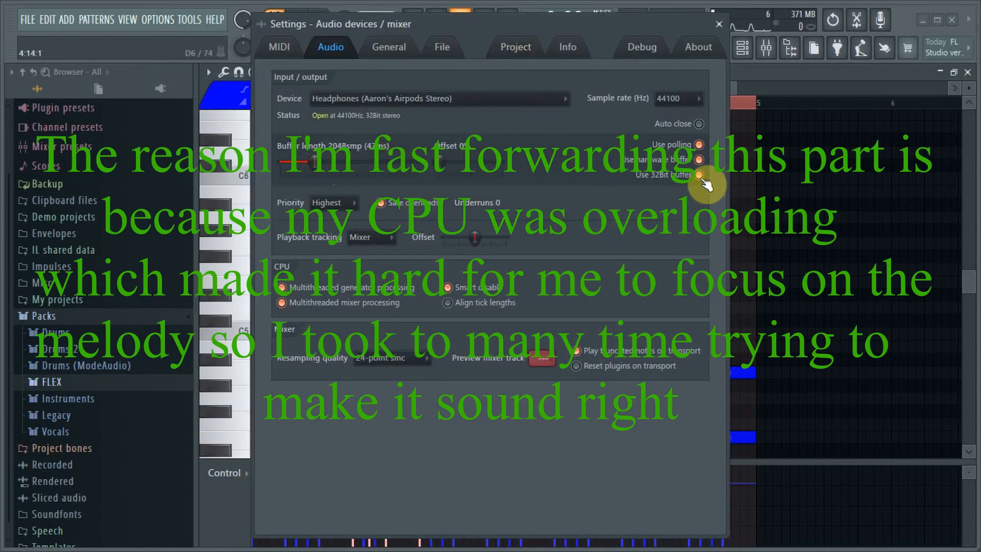
left_click(718, 24)
Step: Test the playback and increase the audio buffer length to 4096 samples
key("space")
key("space")
scroll(607, 214, "down", 1)
scroll(463, 234, "left", 1)
left_click(158, 19)
left_click(183, 66)
left_click_drag(313, 162, 350, 162)
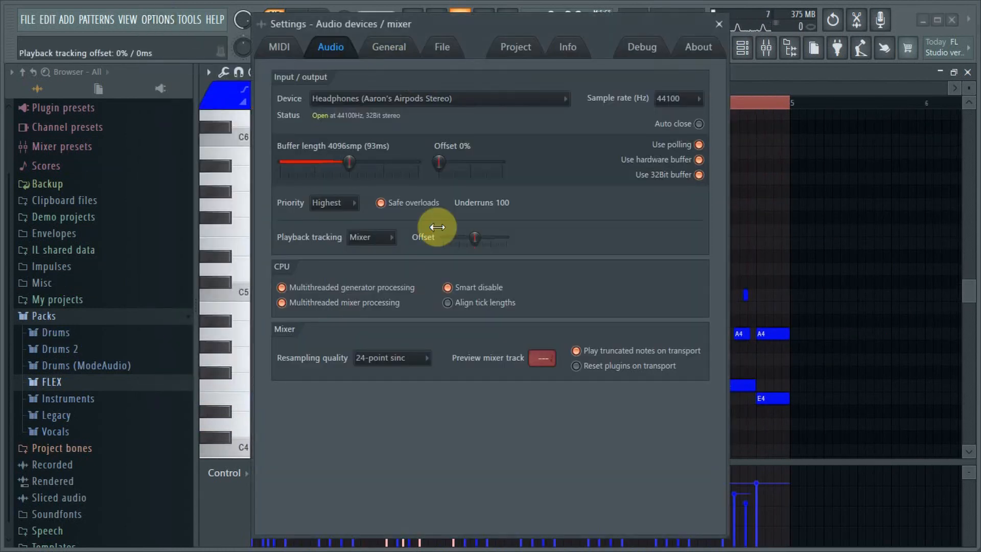
left_click(388, 46)
left_click(516, 47)
left_click(719, 24)
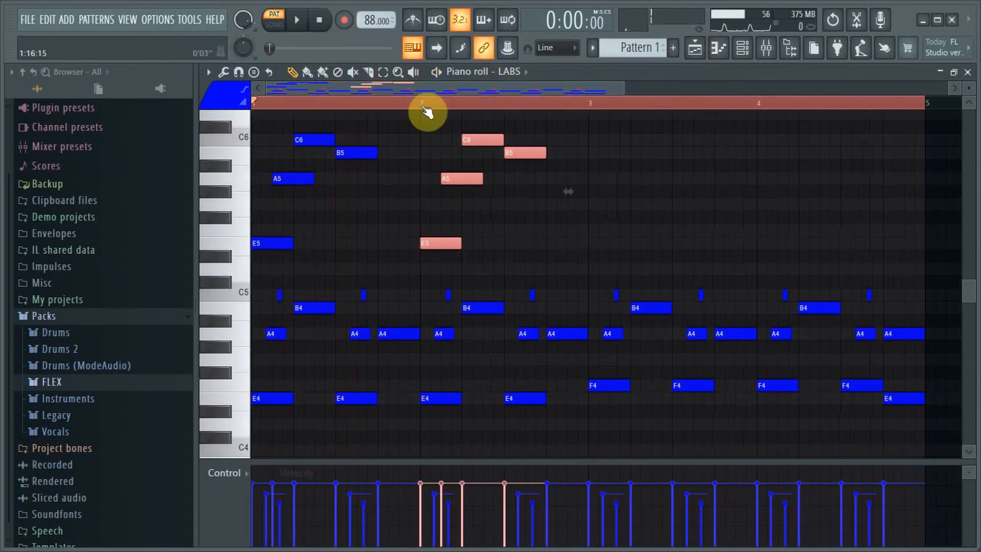
Step: Continue the melody in bar 1 with an A5 and an E5 note after the B5
left_click(511, 146)
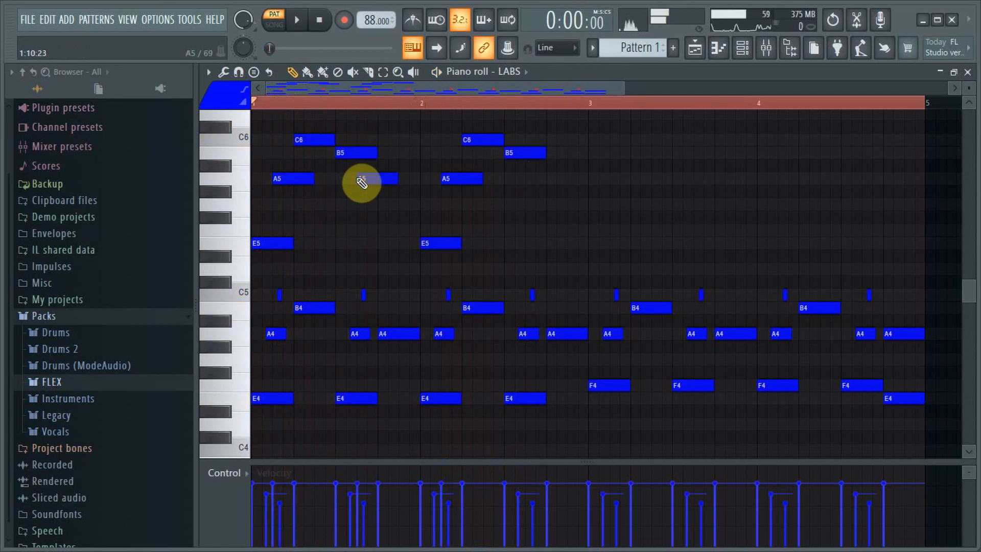
left_click(381, 244)
key("space")
key("space")
Step: Rework bar 2's melody by raising its A5 to B5 and replacing the final B5 with E6, C6, B5 and A5
left_click_drag(449, 179, 449, 153)
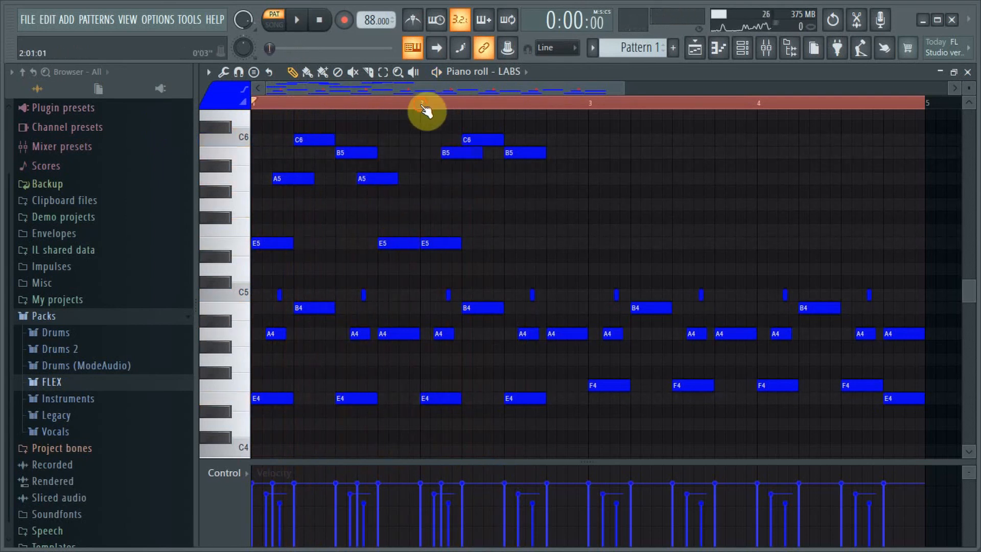
right_click(527, 153)
scroll(529, 155, "up", 2)
left_click(508, 181)
left_click_drag(525, 206, 526, 233)
left_click(549, 246)
left_click_drag(585, 247, 567, 247)
left_click(567, 268)
key("space")
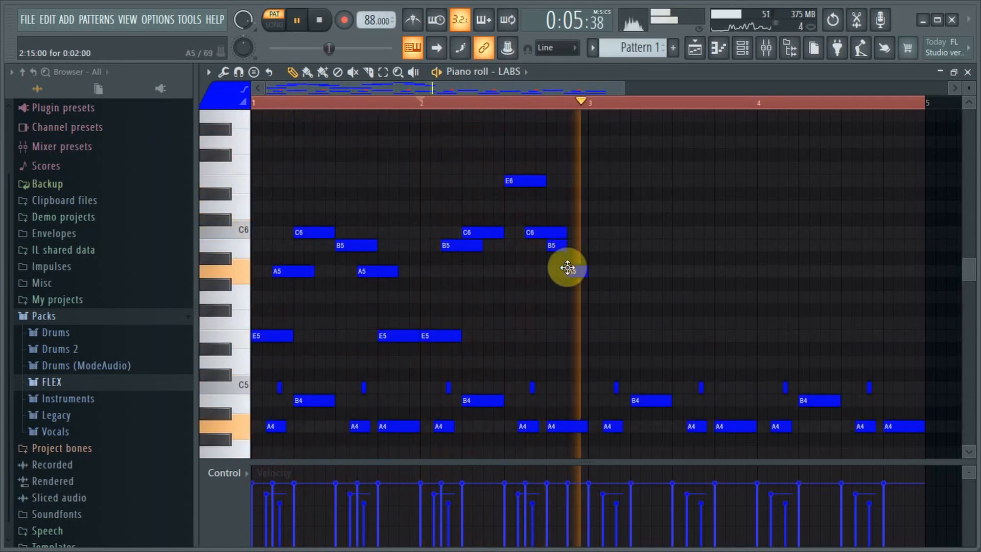
key("space")
Step: Duplicate the two-bar melody into bars 3 and 4 and delete the last three melody notes of bar 3
key("ctrl+a")
left_click_drag(284, 148, 587, 344)
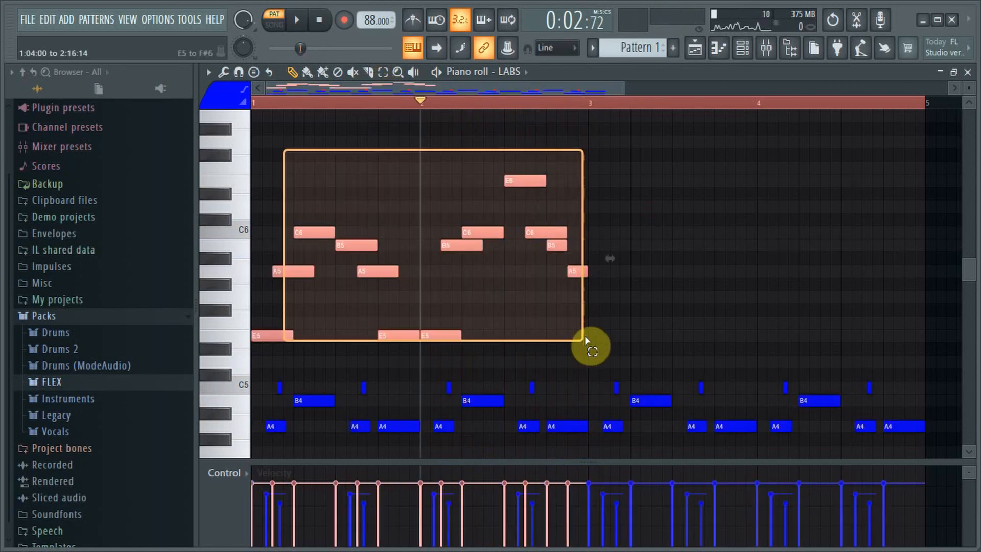
key("ctrl+b")
left_click_drag(680, 218, 743, 341)
key("Delete")
Step: Try repeating the first three melody notes of bar 3 in the second half of the bar
left_click_drag(595, 219, 664, 342)
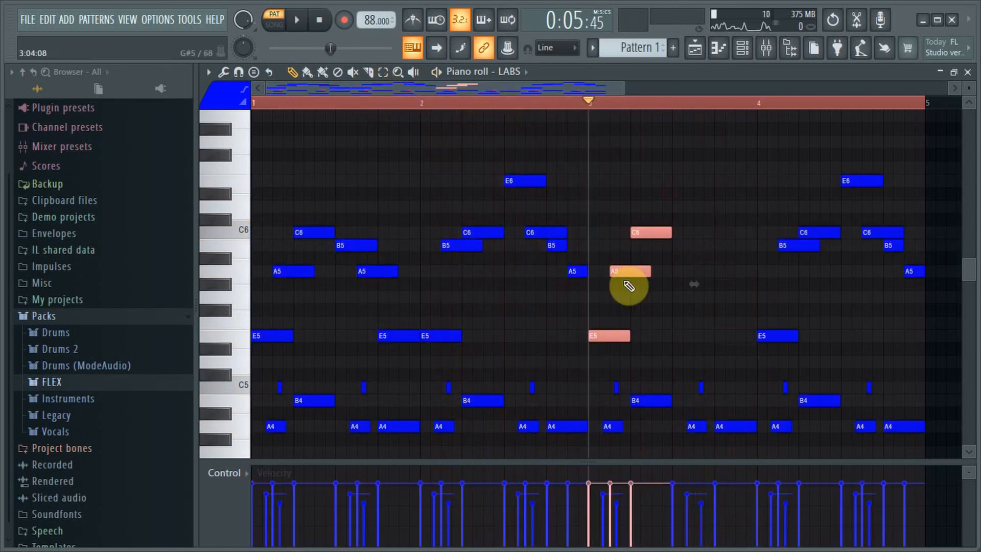
left_click_drag(630, 272, 712, 266)
key("space")
key("Delete")
key("space")
key("space")
Step: Add a B5 note after the C6 in bar 3 and delete all melody notes in bar 4
left_click(674, 242)
key("space")
left_click_drag(934, 164, 775, 350, "ctrl")
key("Delete")
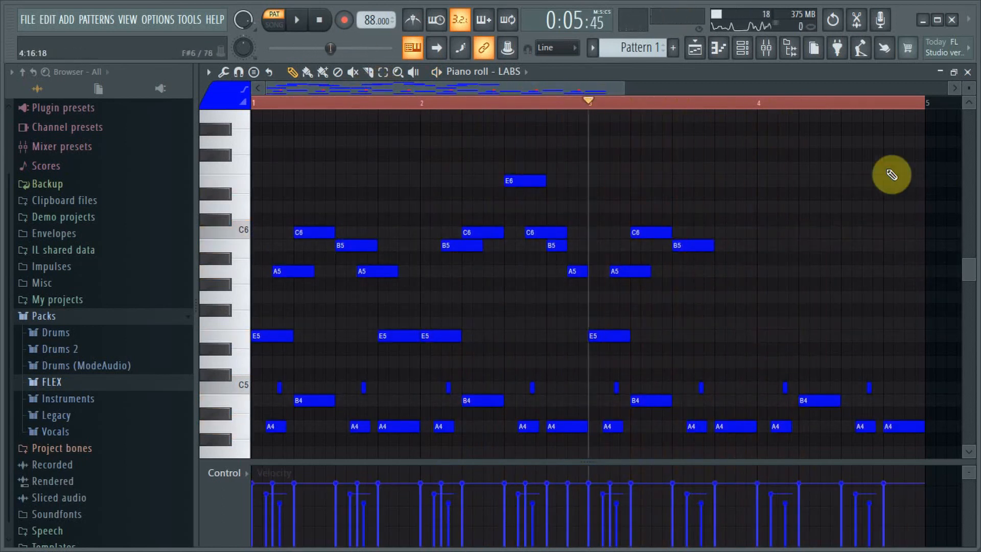
Step: Copy bar 3's E5-A5-C6 motif into the start of bar 4, and again at its end as F5, A#5 and C#6
left_click_drag(720, 217, 598, 345, "ctrl")
key("space")
mouse_move(629, 266)
left_mouse_down("shift")
mouse_move(894, 259)
mouse_move(893, 290)
left_mouse_up("shift")
key("space")
key("space")
key("space")
key("shift+Down")
key("space")
key("space")
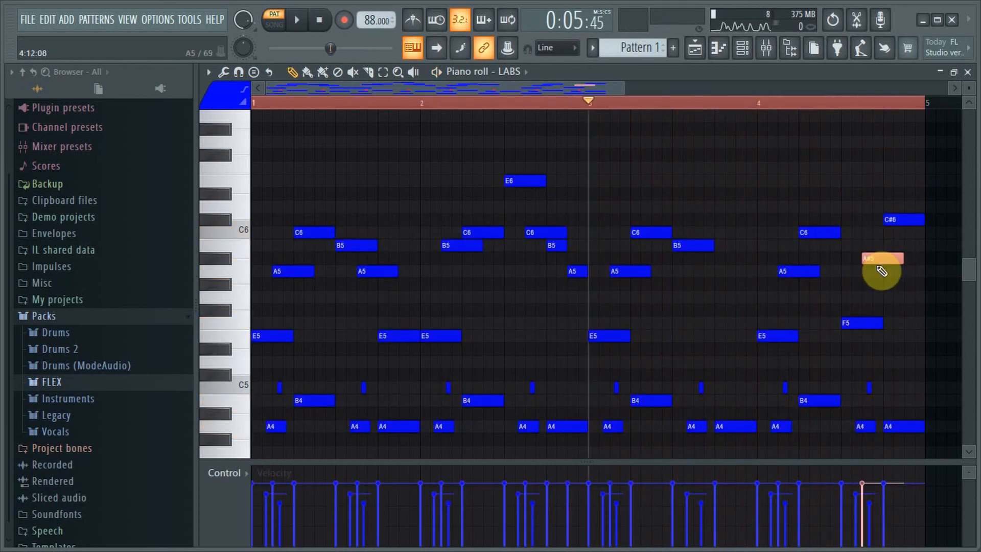
Step: Lower the last three melody notes of bar 4 by one semitone to E5, A5 and C6
left_click_drag(838, 350, 928, 188, "ctrl")
key("shift+Down")
key("space")
key("space")
Step: Show the whole four-bar pattern, select all its notes and play the melody from the start
left_click(321, 20)
left_click_drag(623, 88, 807, 89)
key("ctrl+a")
key("space")
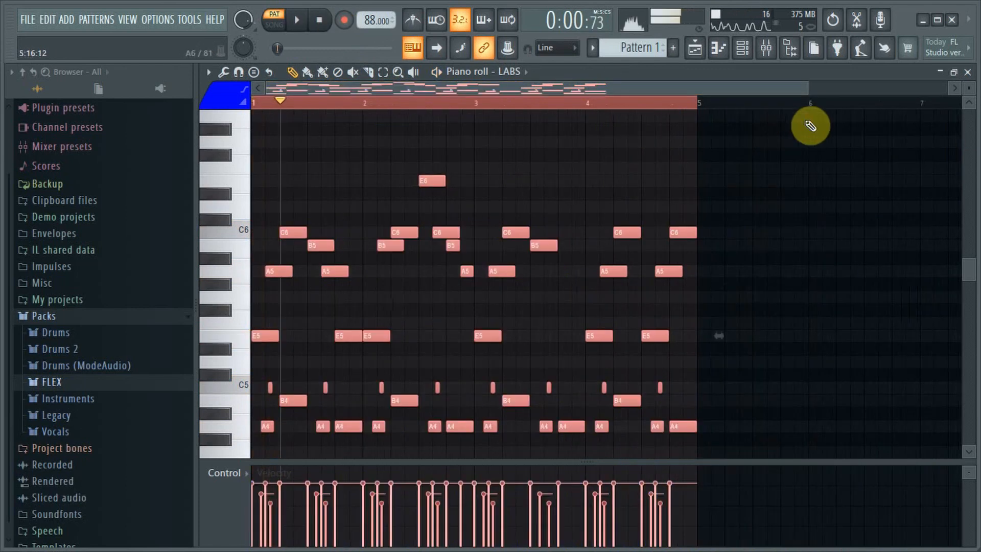
key("space")
Step: Record one playback pass of the four-bar melody into Edison
left_click(366, 200)
left_click(301, 27)
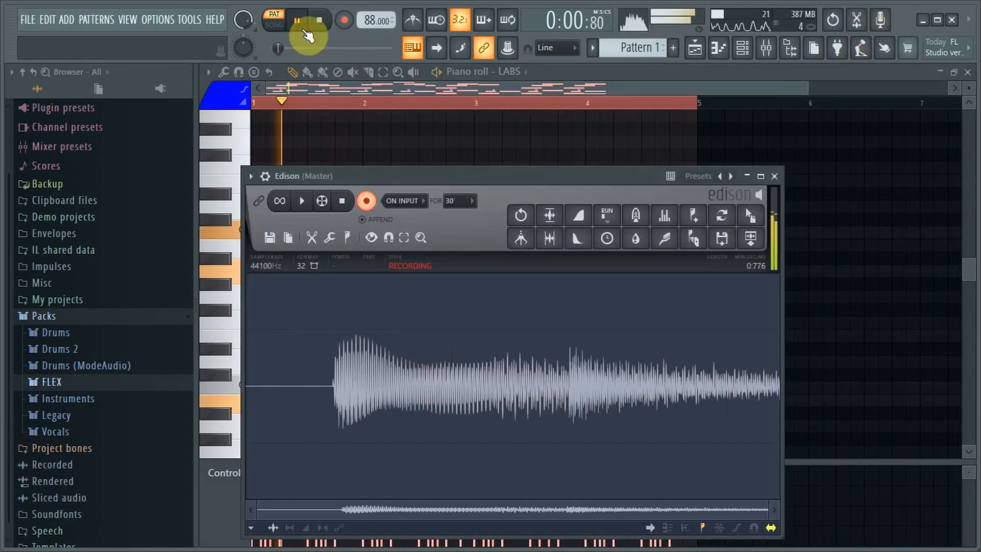
left_click(349, 199)
left_click(321, 19)
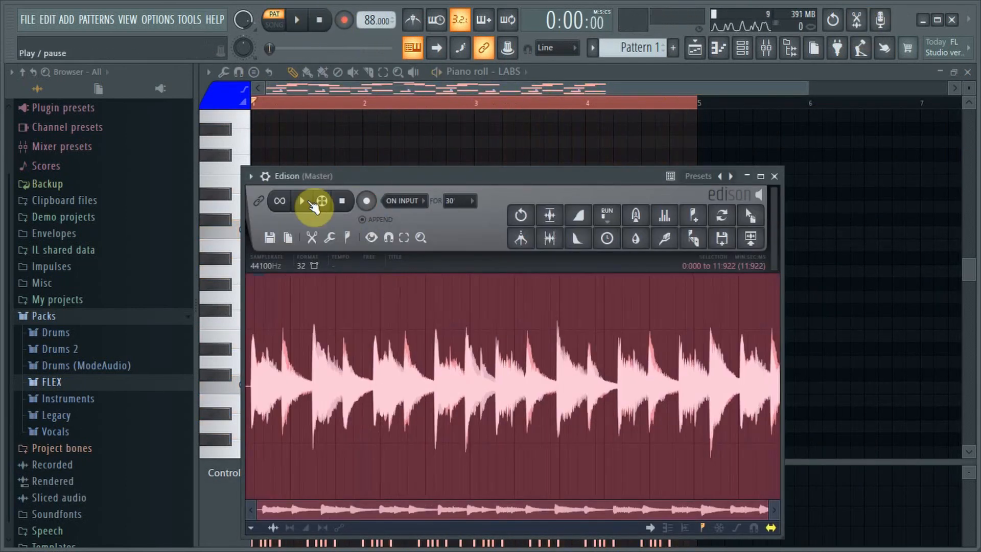
Step: Select the Edison recording from 0:126 to 11:922 and send it to the playlist as an audio clip
left_click(312, 205)
left_click(399, 277)
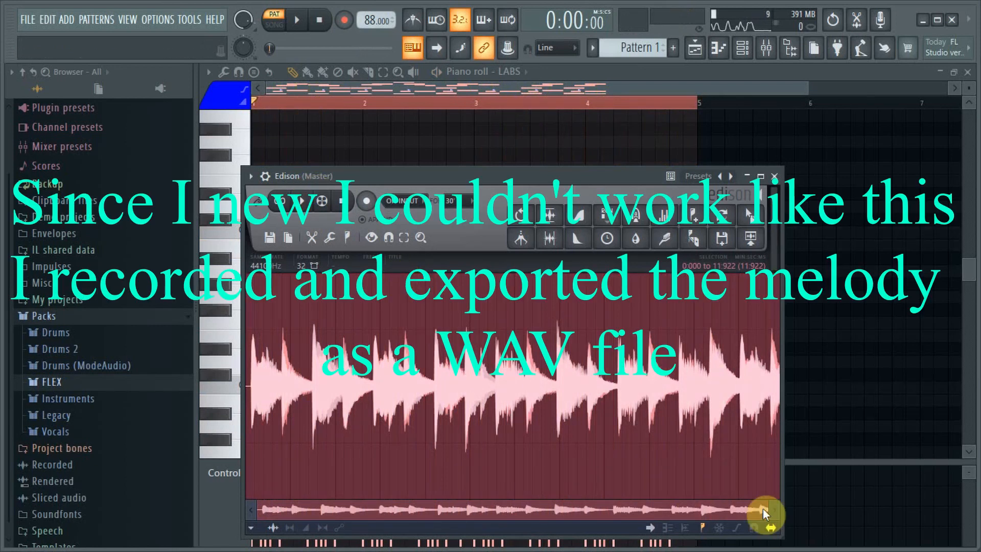
left_click_drag(763, 509, 265, 512)
left_click_drag(248, 408, 442, 398)
left_click_drag(271, 511, 768, 511)
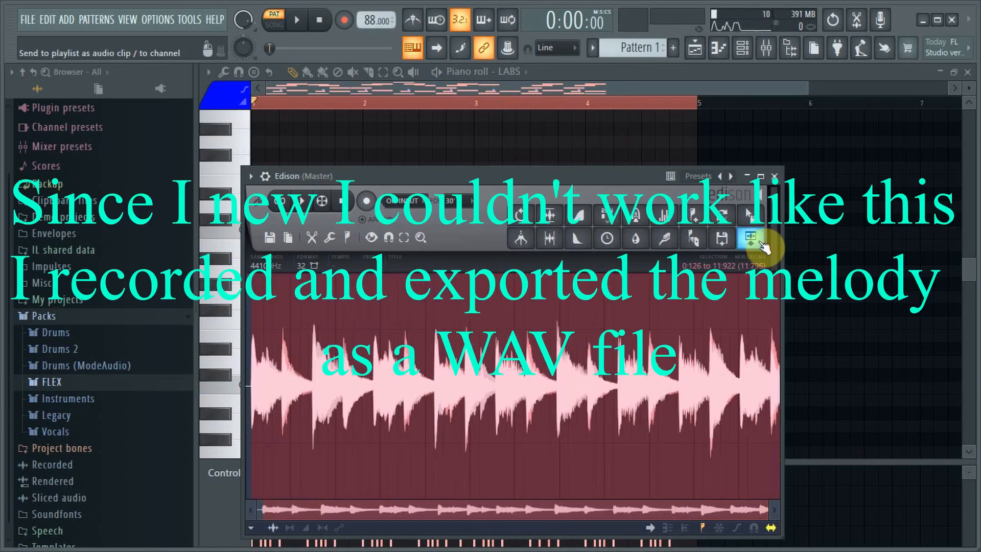
left_click(751, 238)
Step: Close the piano roll, delete the LABS channel from the channel rack and return to the playlist
left_click(720, 140)
left_click(967, 72)
left_click(743, 49)
right_click(402, 154)
left_click(501, 301)
left_click(558, 336)
left_click(690, 47)
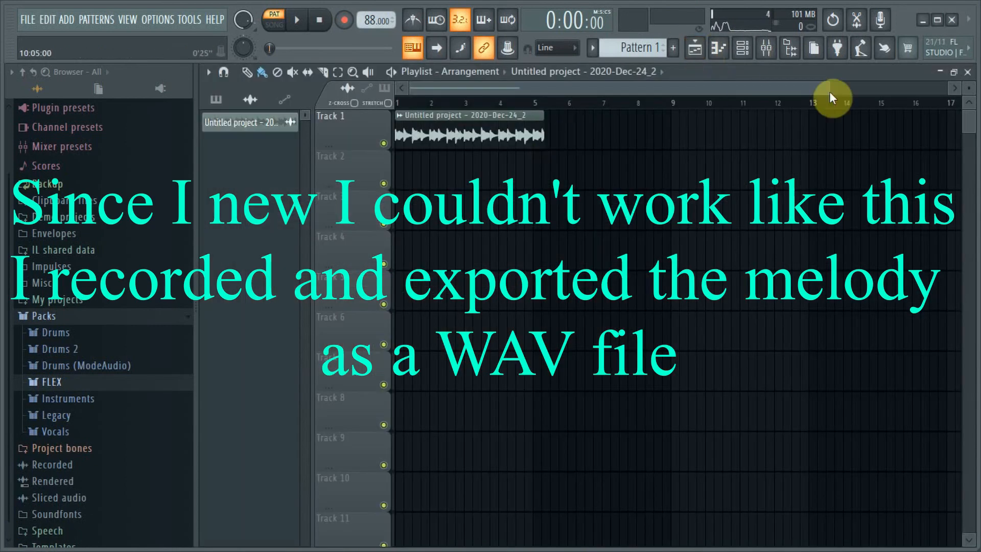
Step: Slice the audio clip on Track 1 at the start of bar 5 and delete the remainder
left_click_drag(830, 91, 615, 89)
left_click_drag(629, 87, 519, 86)
left_click(324, 72)
left_click_drag(699, 120, 699, 148)
left_click(262, 72)
right_click(735, 134)
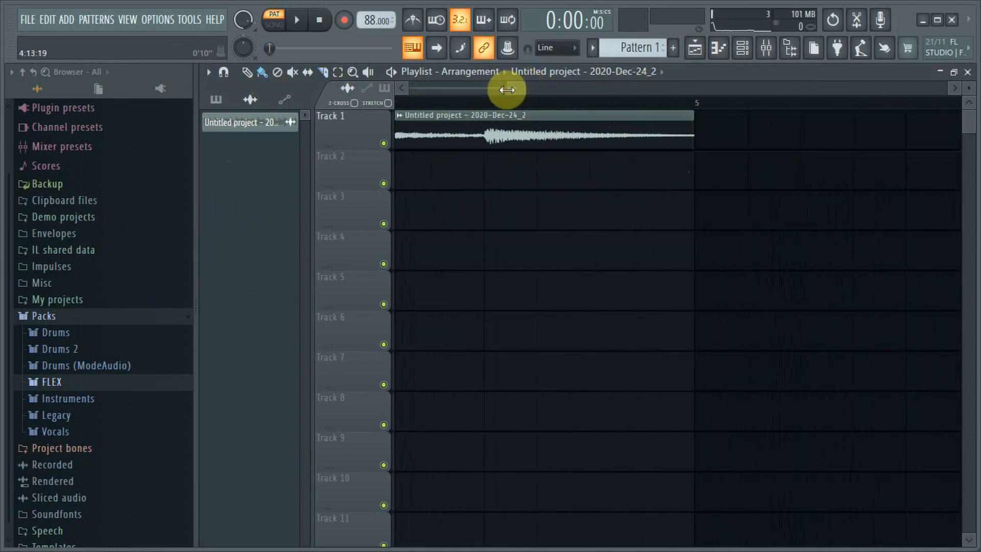
Step: Switch playback to song mode and listen to the trimmed audio clip
left_click(273, 24)
key("space")
left_click_drag(506, 89, 741, 90)
left_click(384, 88)
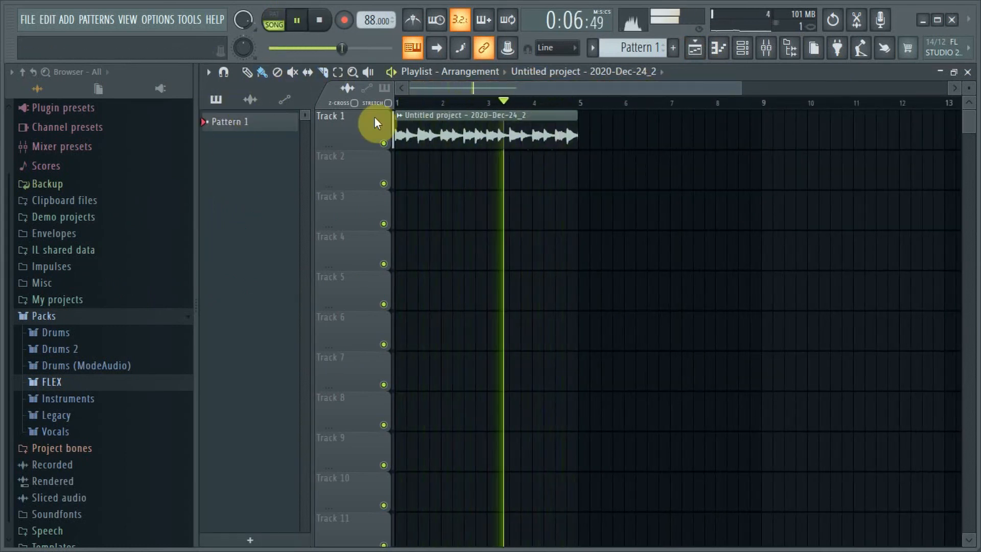
key("space")
Step: Try the audio clip's pitch shift at -1200 and +1200 cents during playback, and readjust the pitch
double_click(475, 143)
left_click_drag(488, 271, 488, 311)
key("space")
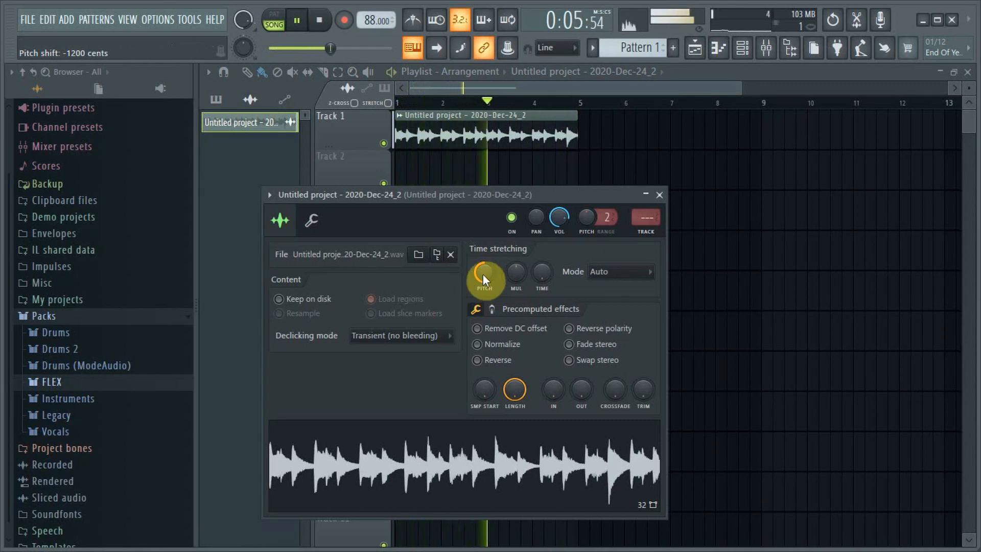
left_click_drag(482, 273, 485, 283)
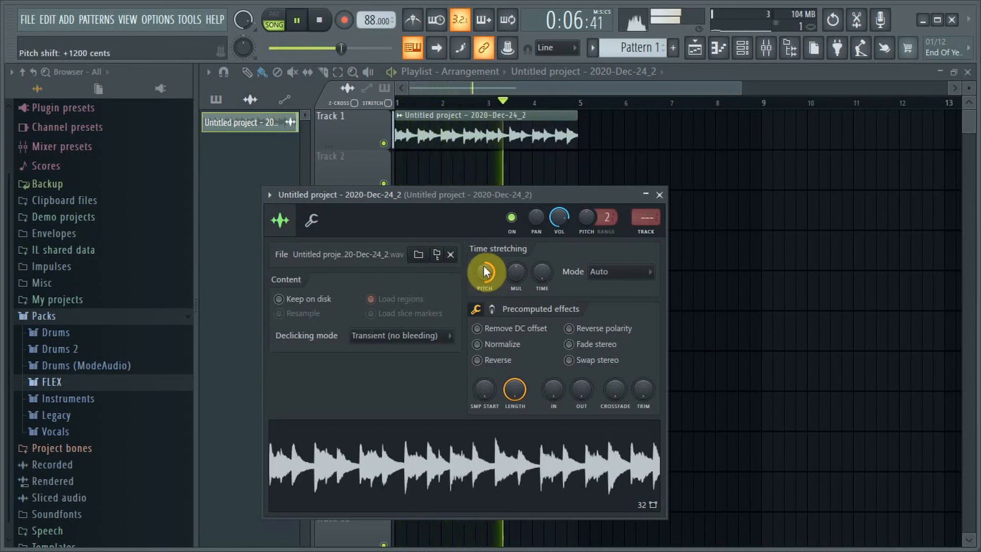
key("space")
left_click_drag(482, 273, 493, 289)
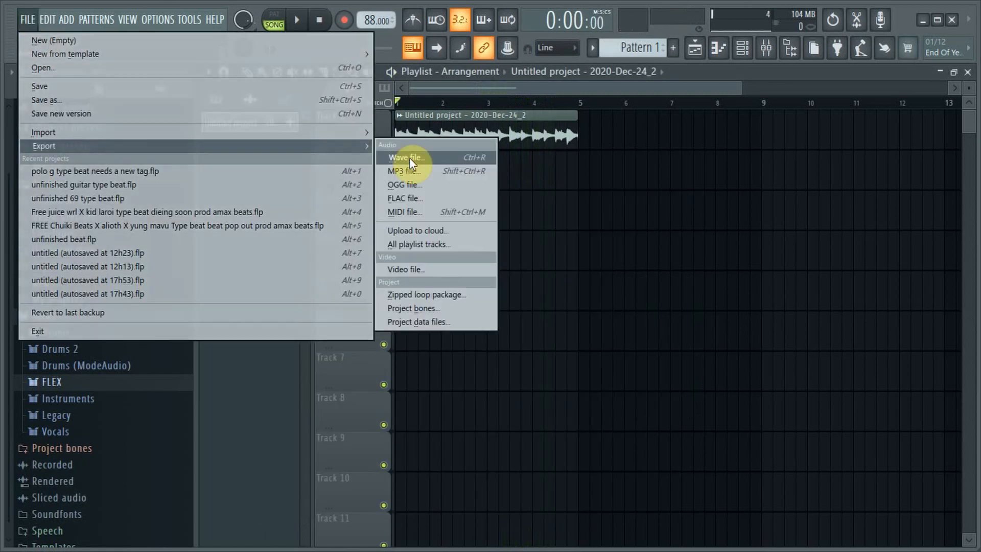
Step: Export the audio clip as a wave file named "loop 2" in the Projects folder
left_click(409, 158)
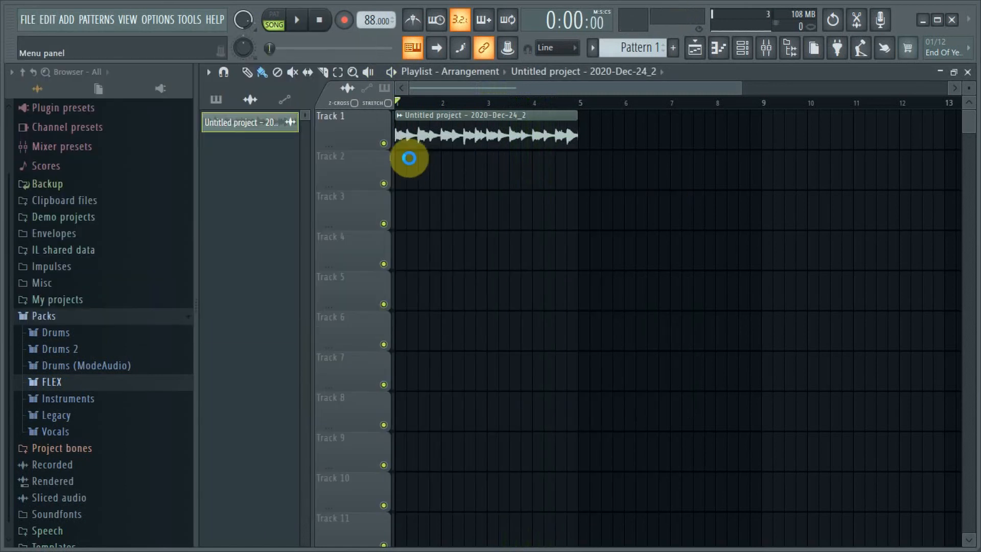
type("loop")
key("Return")
left_click(582, 296)
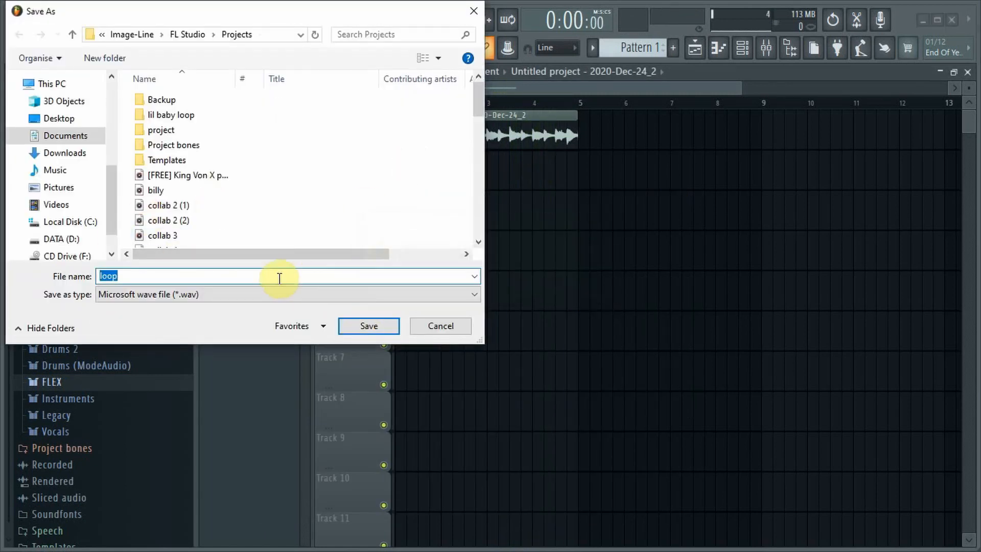
left_click(280, 278)
type("2")
left_click(360, 324)
left_click(601, 482)
Step: Close FL Studio, the Projects folder window and the Spitfire Audio app, quitting despite the active download
left_click(951, 20)
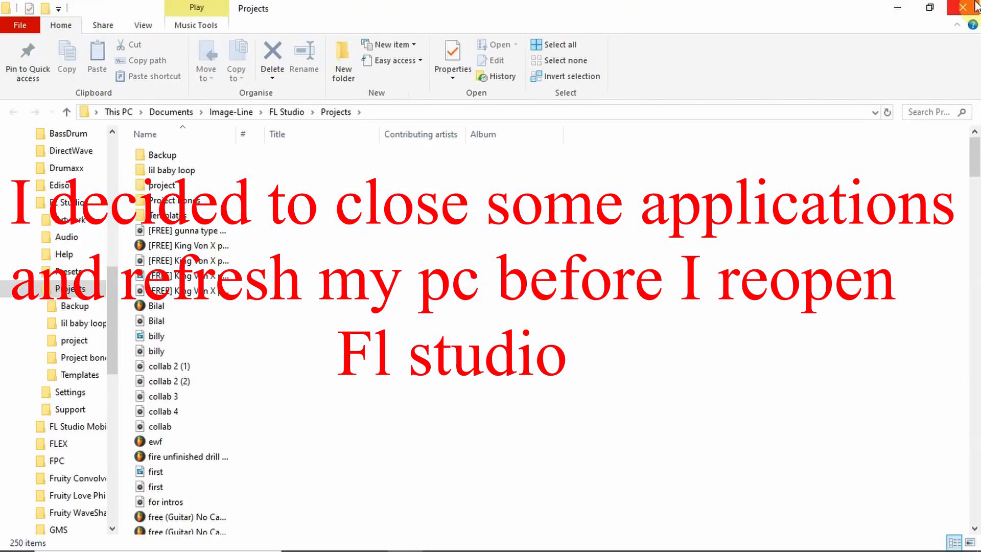
left_click(973, 4)
mouse_move(580, 538)
left_click(613, 495)
left_click(838, 11)
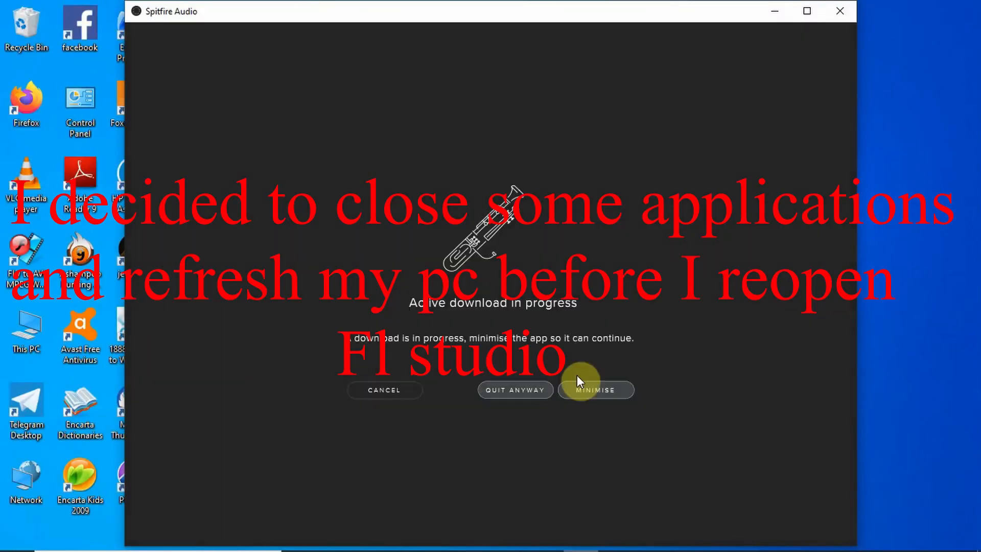
left_click(515, 390)
mouse_move(369, 537)
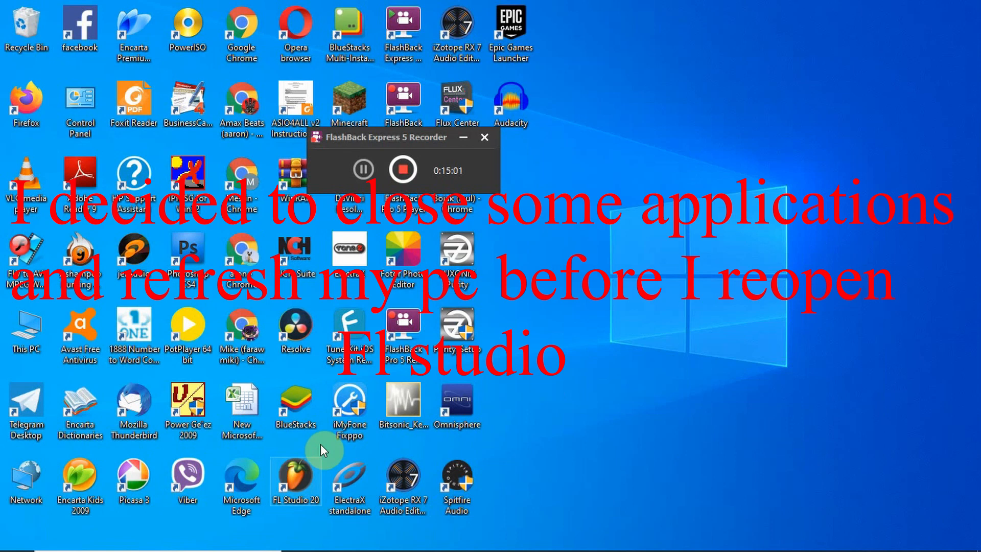
Step: Reopen FL Studio 20, collapse the Packs folder in the browser and close the channel rack
double_click(296, 467)
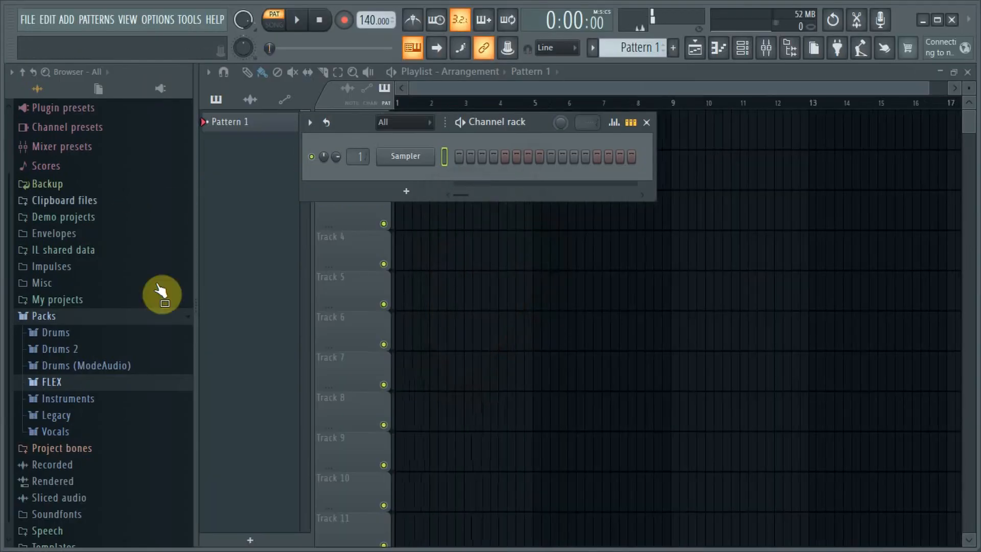
left_click(142, 319)
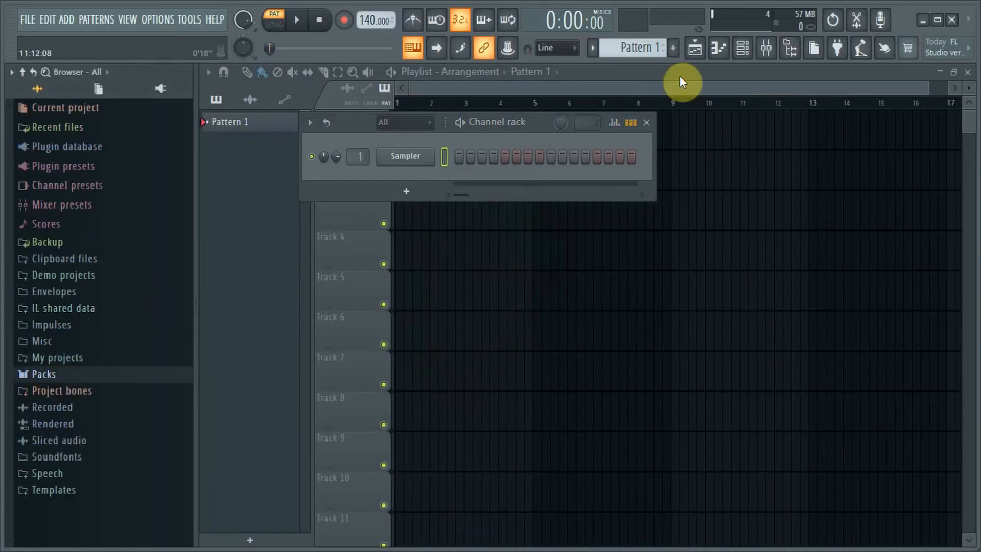
left_click(649, 125)
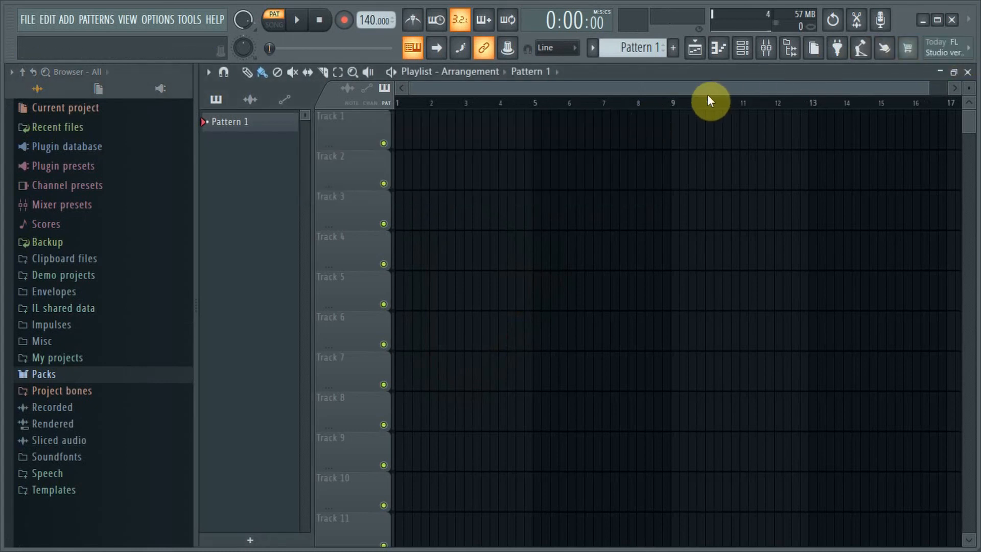
Step: Place the loop 2 sample from My projects on Track 1 starting at bar 1, and lower the project tempo
left_click(154, 358)
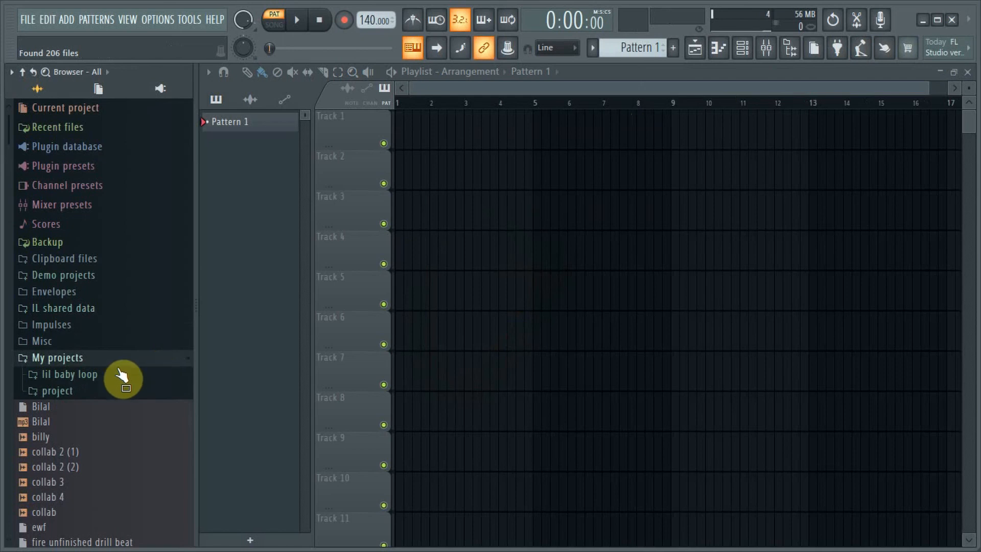
scroll(39, 375, "down", 15)
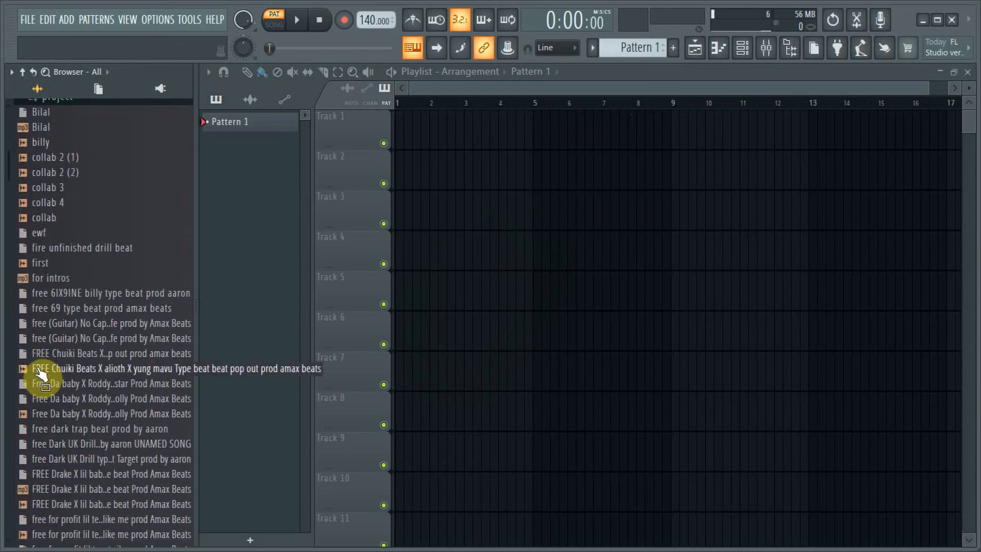
scroll(36, 366, "down", 8)
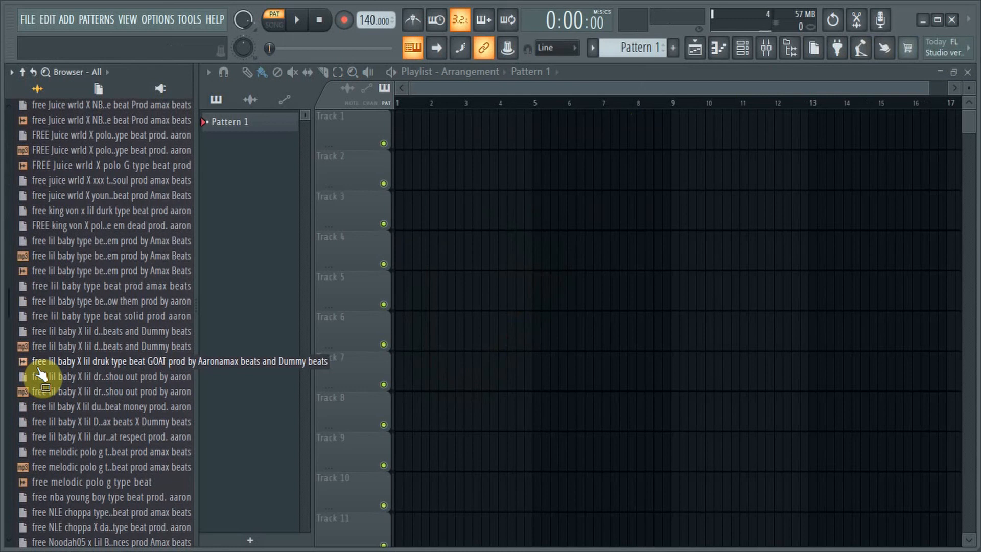
scroll(40, 375, "down", 20)
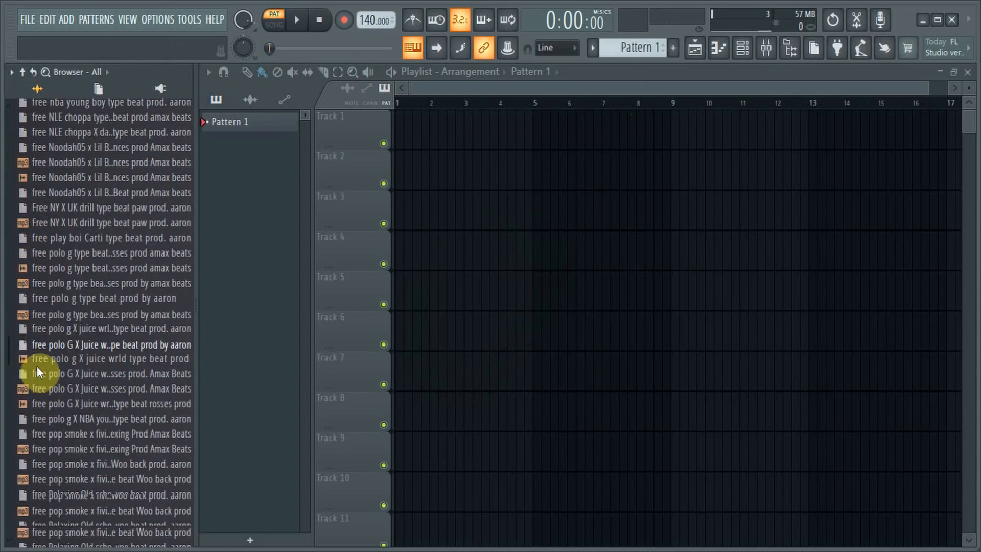
scroll(37, 365, "down", 8)
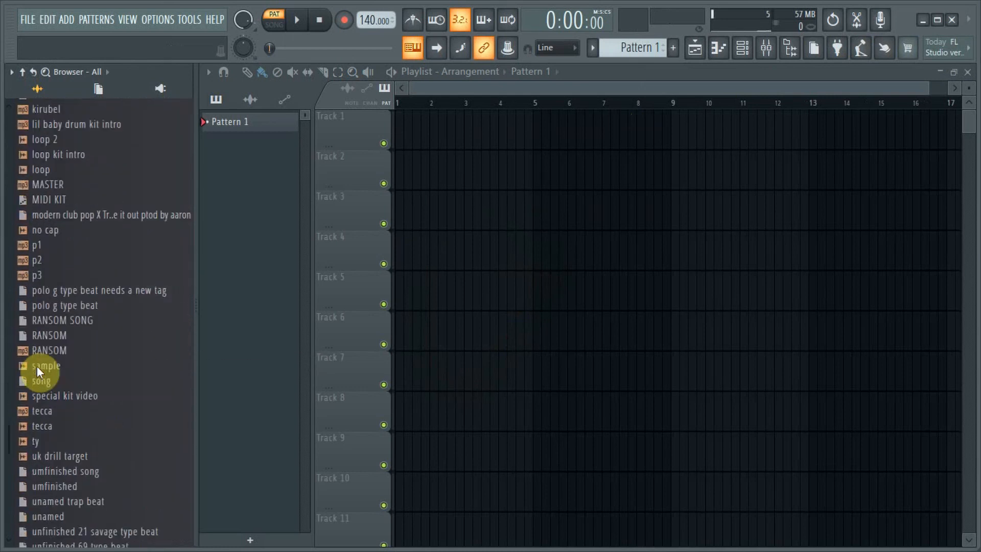
scroll(37, 366, "down", 8)
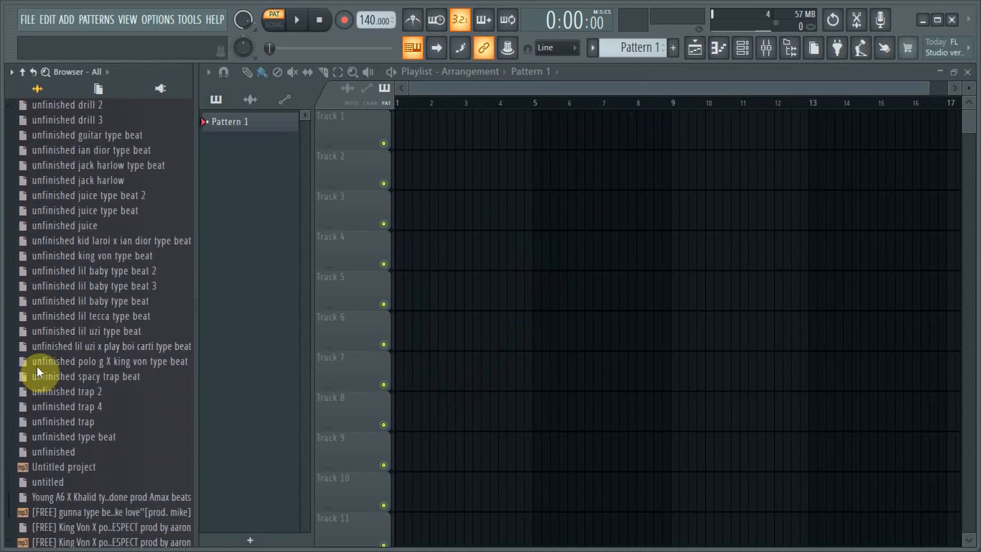
scroll(79, 306, "up", 10)
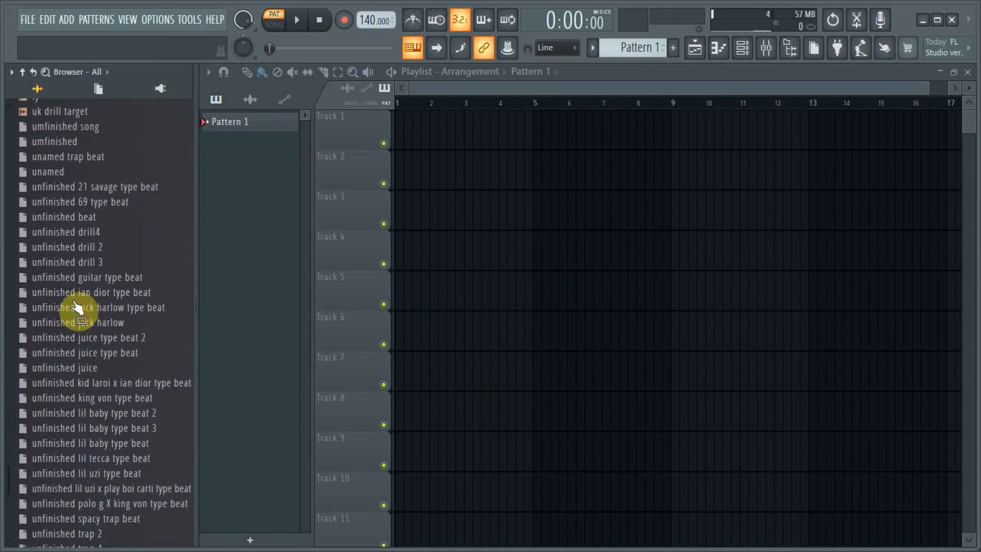
scroll(78, 306, "up", 4)
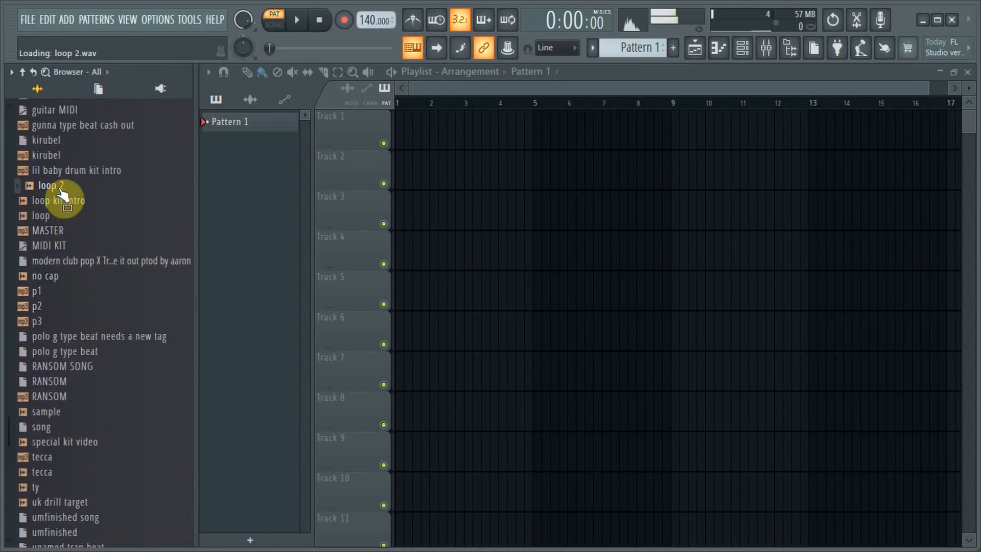
left_click_drag(387, 187, 430, 132)
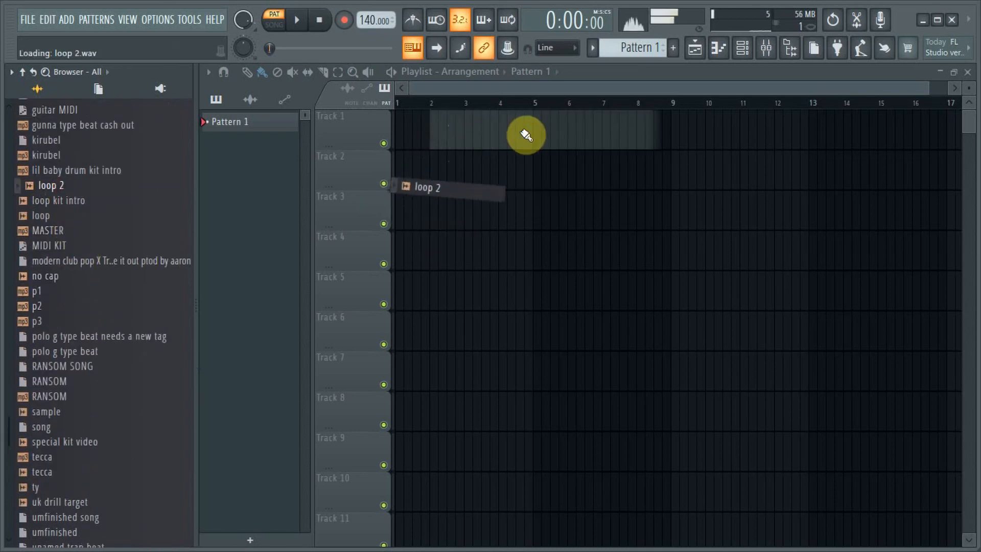
left_click_drag(526, 136, 526, 132)
left_click_drag(471, 117, 435, 119)
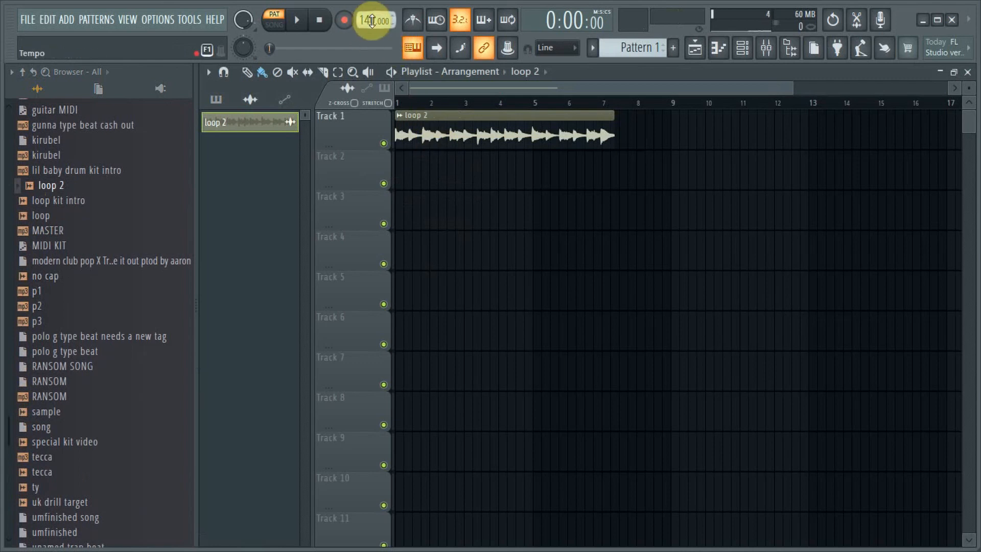
left_click_drag(372, 20, 371, 46)
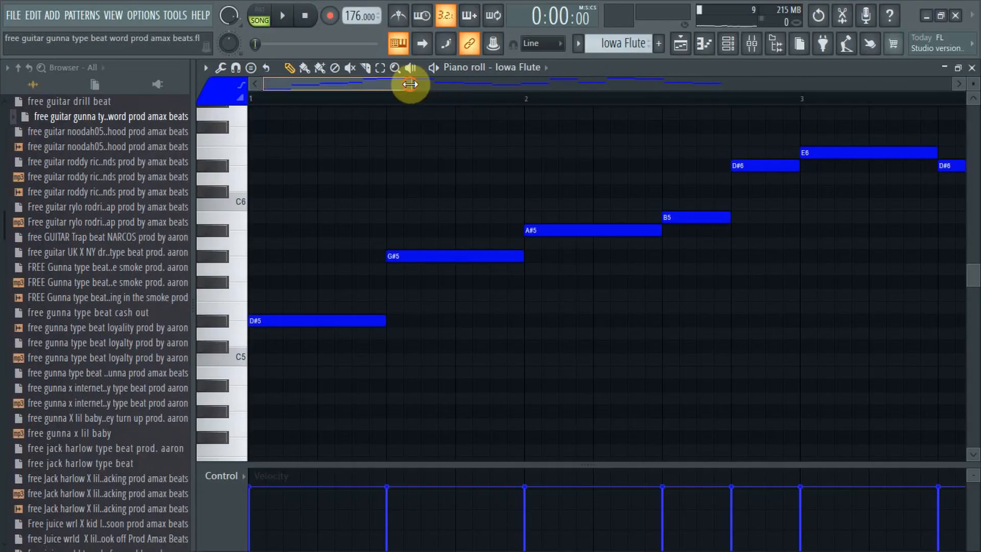
Step: Examine the full Iowa Flute melody and its instrument plugin in the 176 BPM project, and play the melody
left_click_drag(409, 84, 756, 104)
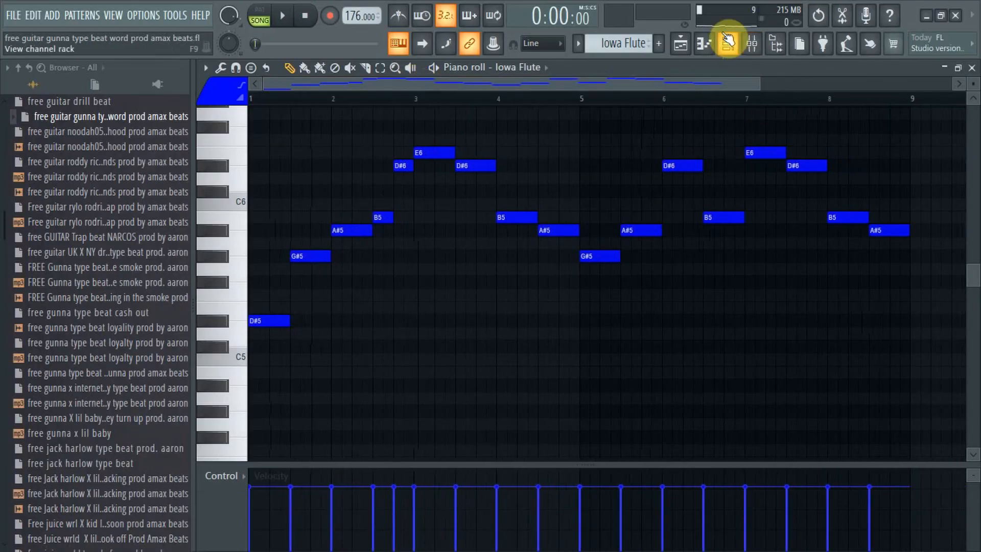
left_click(728, 41)
left_click(395, 190)
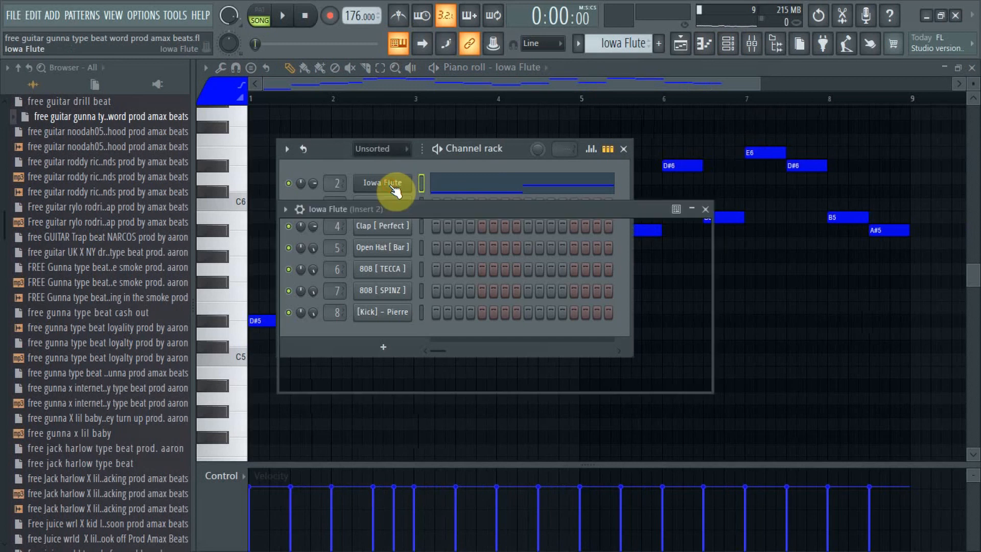
left_click_drag(409, 212, 464, 201)
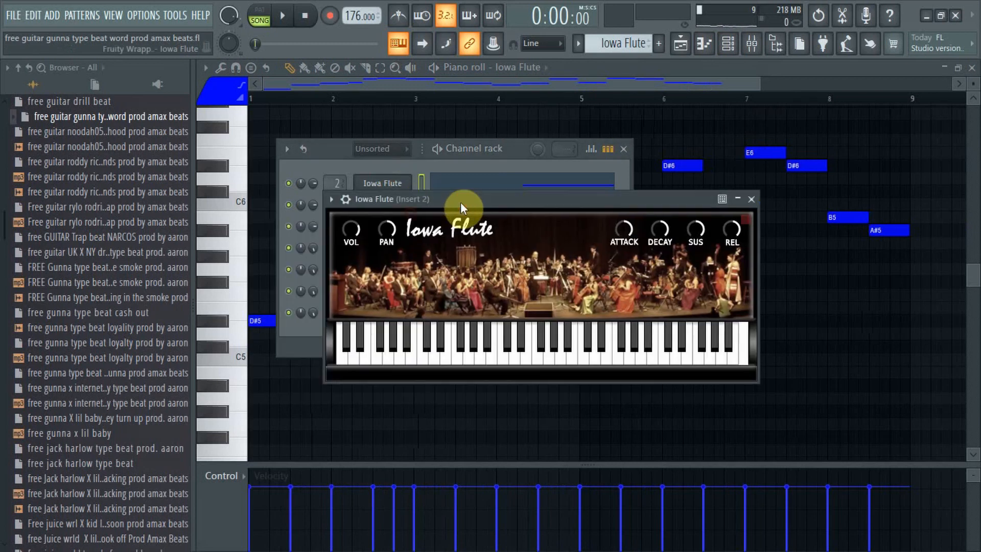
left_click(759, 199)
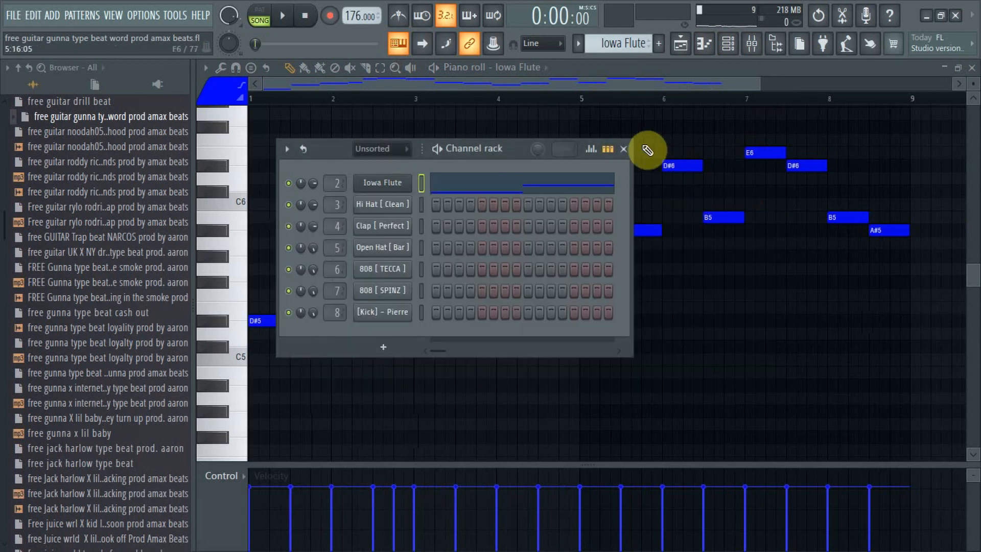
left_click(625, 150)
key("space")
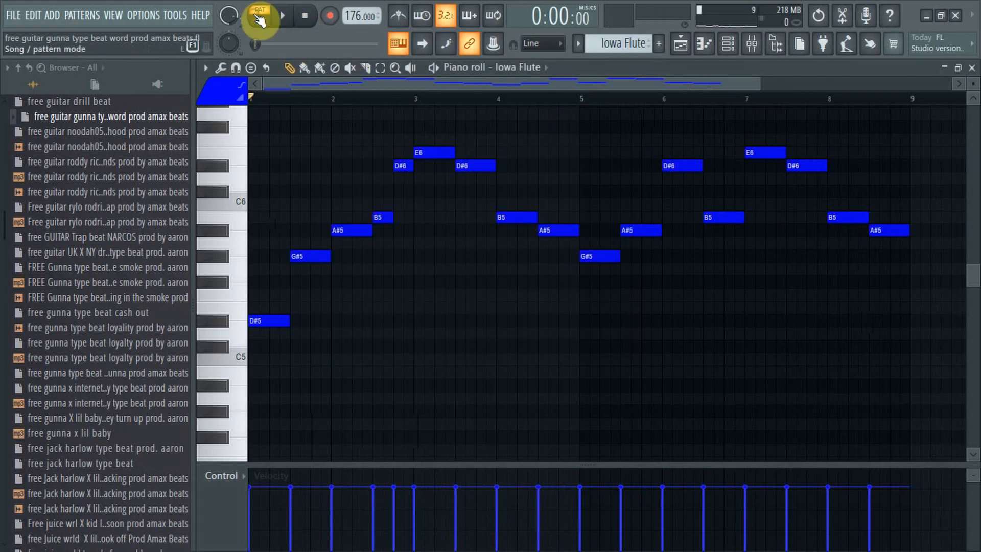
Step: Play the Iowa Flute melody and switch off the Secret Sauce effect on mixer Insert 2 to compare the sound
key("space")
key("space")
key("space")
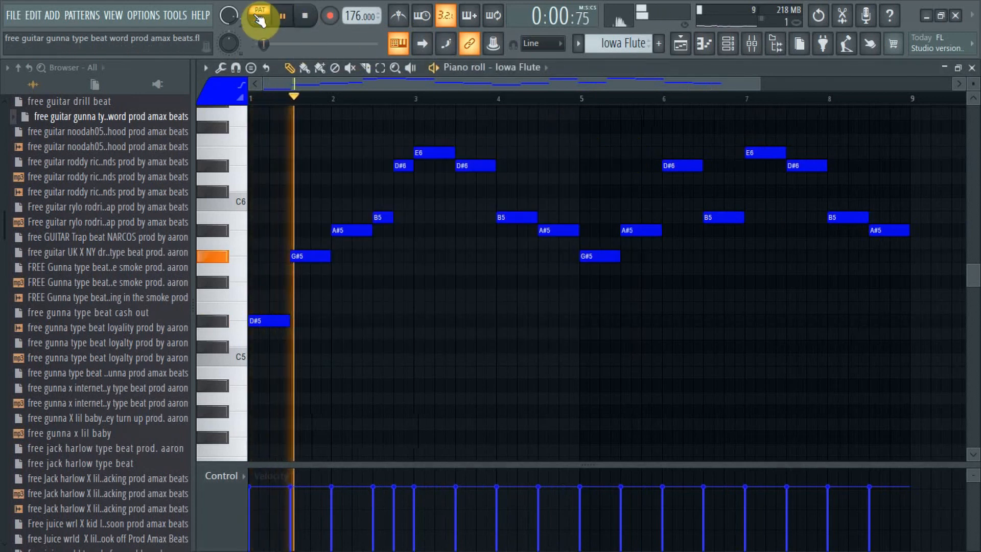
key("space")
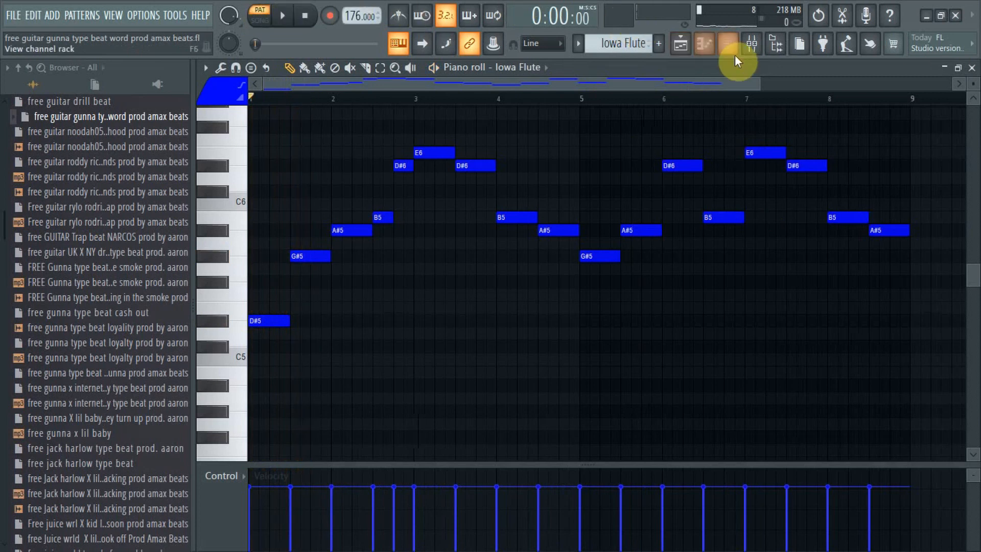
left_click(751, 49)
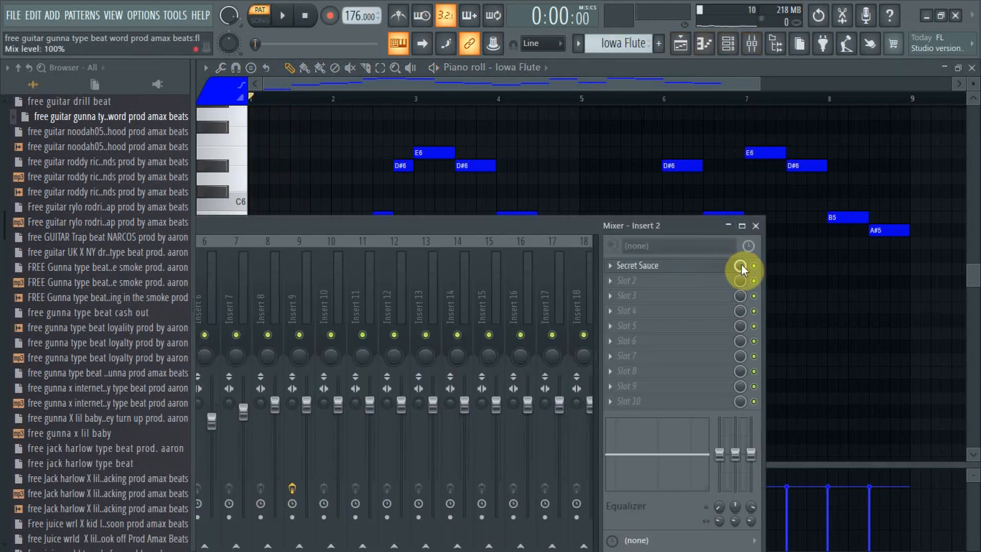
key("space")
left_click(754, 266)
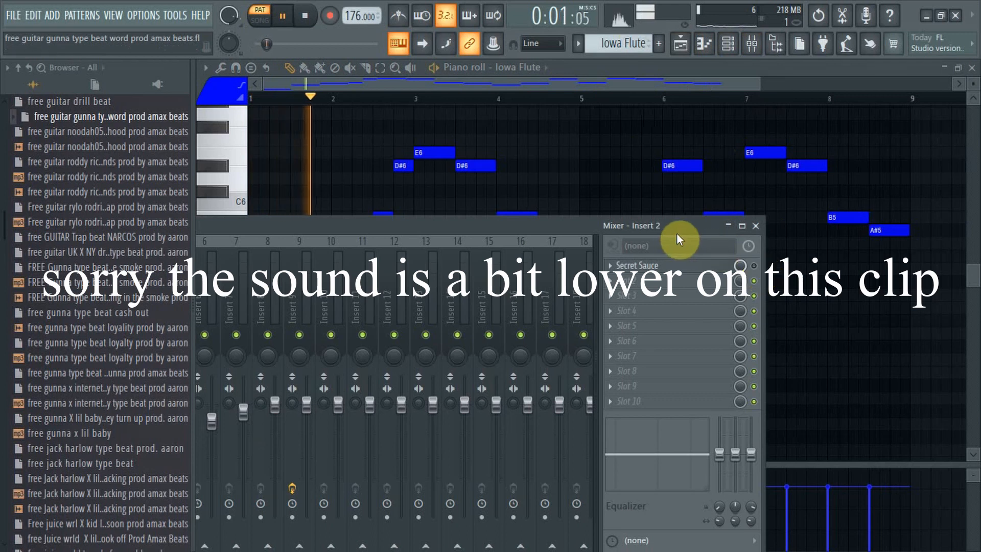
left_click_drag(591, 226, 897, 94)
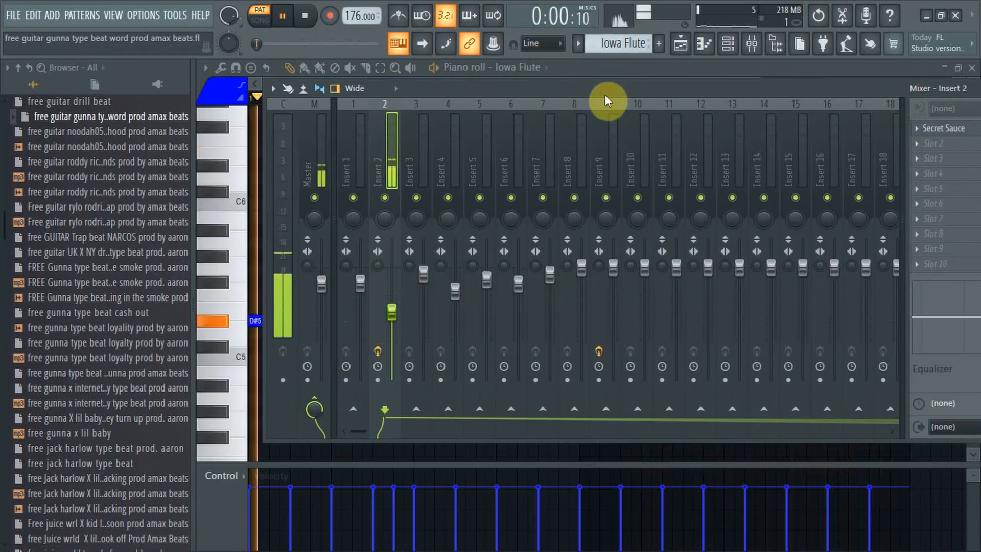
left_click_drag(604, 93, 418, 261)
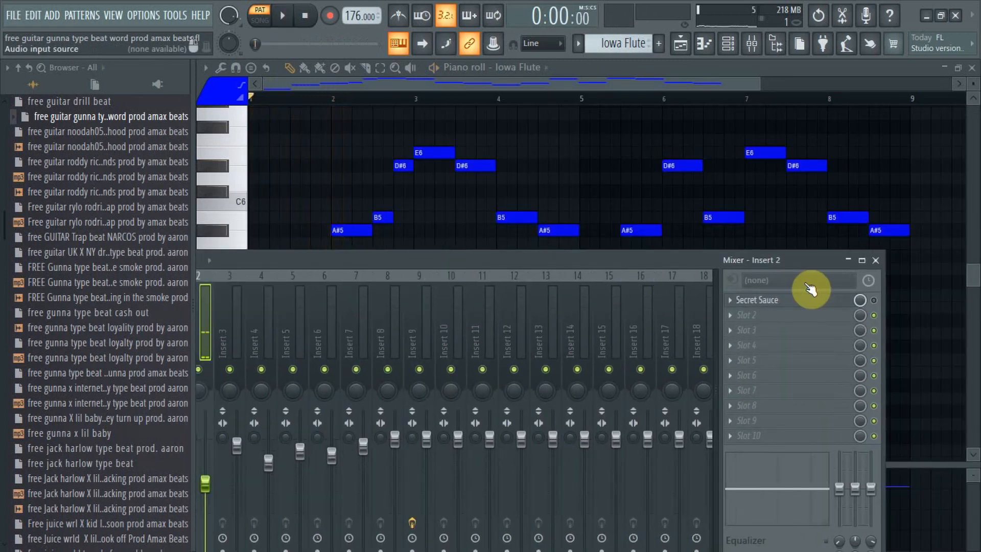
Step: Inspect the Secret Sauce effect's settings on Insert 2, close it and play the flute melody again
left_click(793, 302)
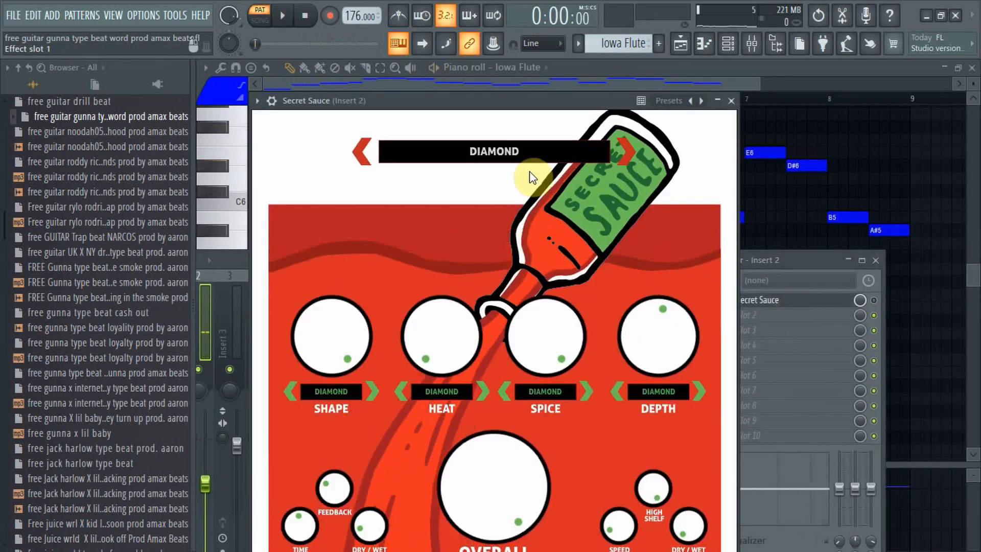
left_click(732, 101)
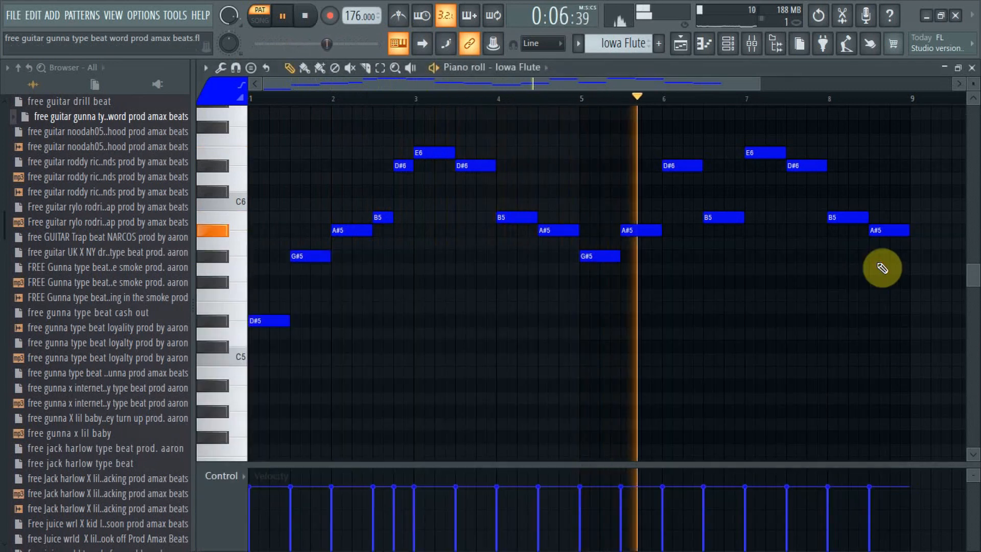
key("space")
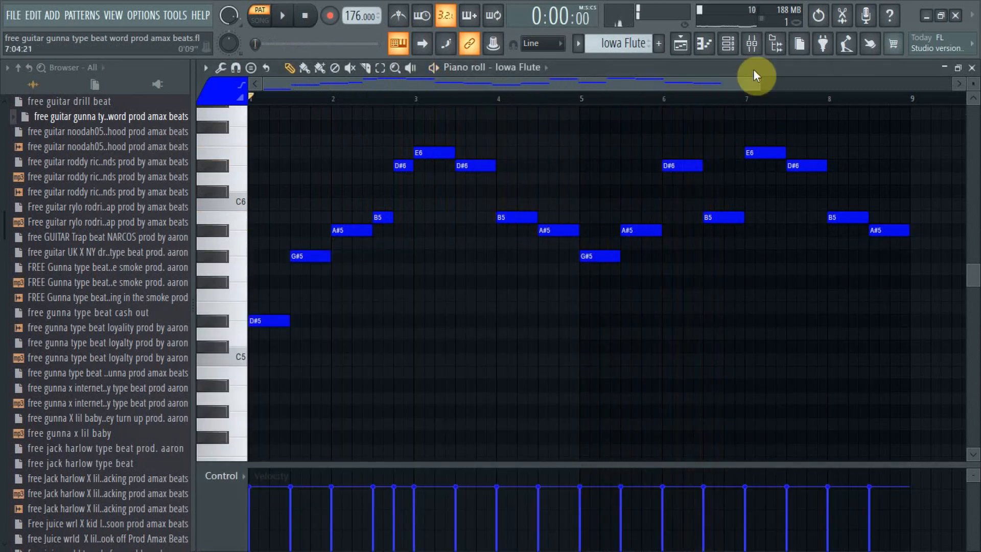
Step: Open the Hi Hat [ Clean ] pattern's notes from the playlist, play them and close the piano roll
left_click(680, 44)
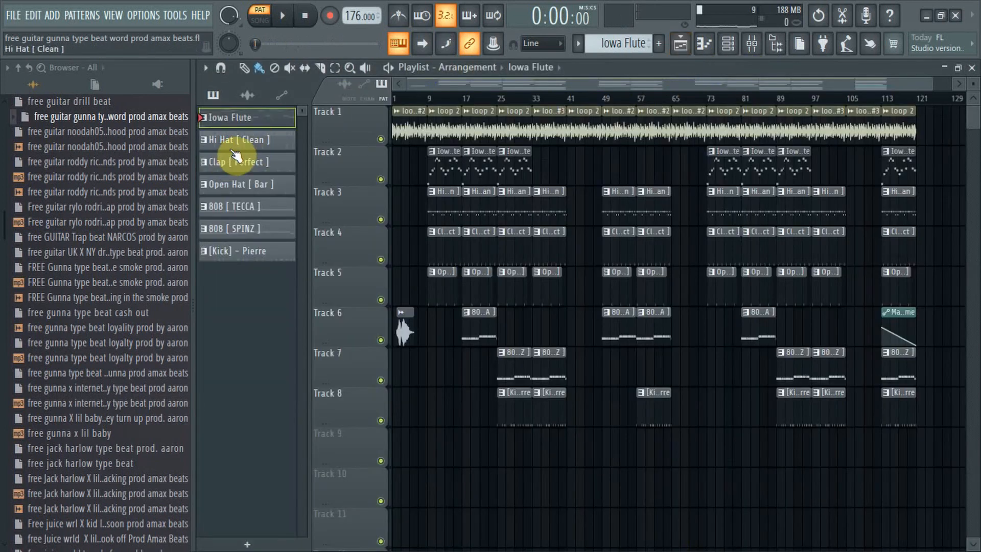
double_click(231, 149)
key("space")
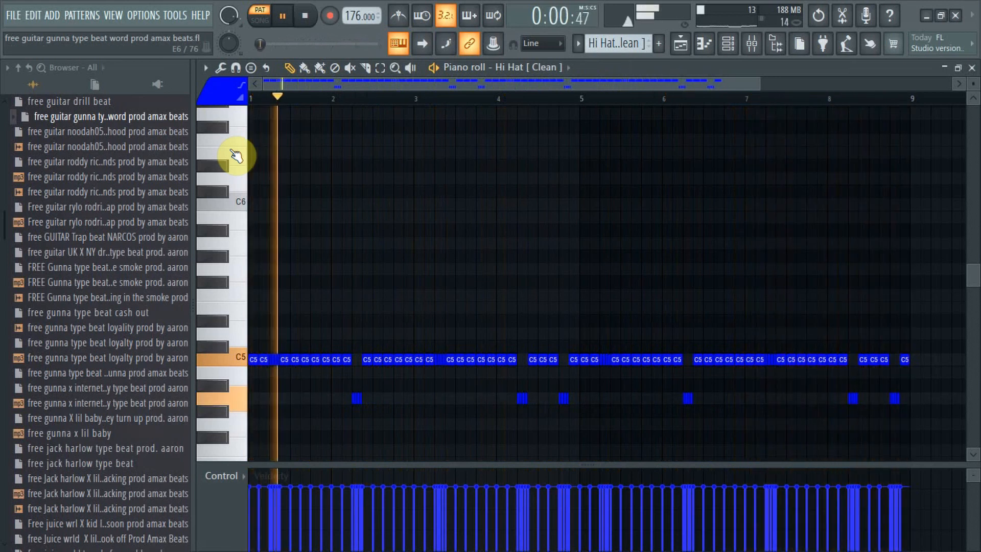
key("space")
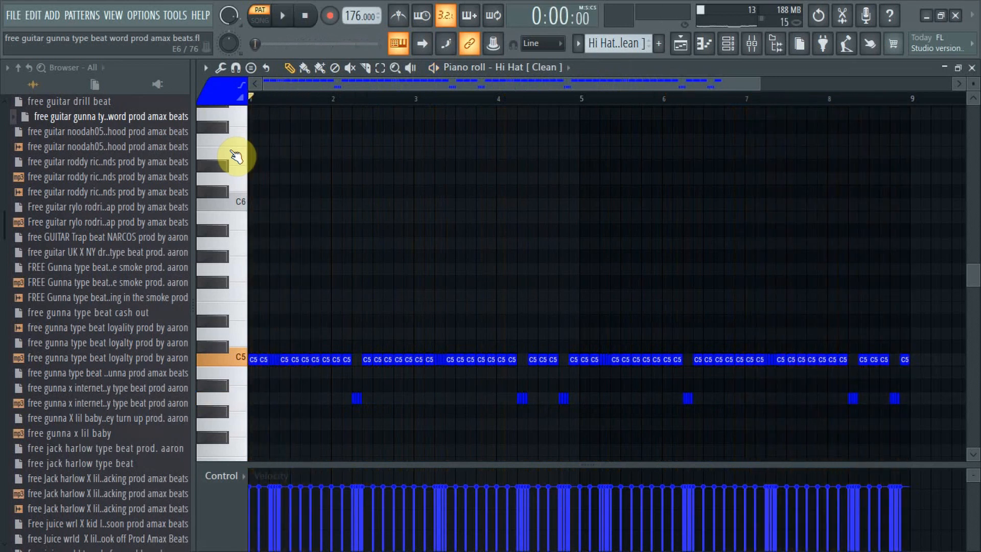
left_click(971, 68)
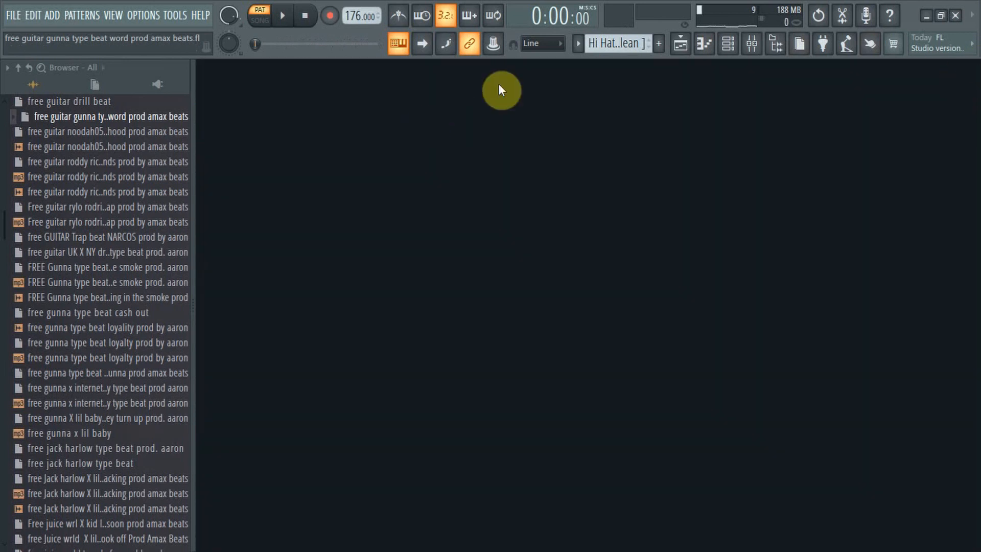
Step: Show the playlist, open the Clap [ Perfect ] pattern's notes, play them and close the piano roll
left_click(694, 53)
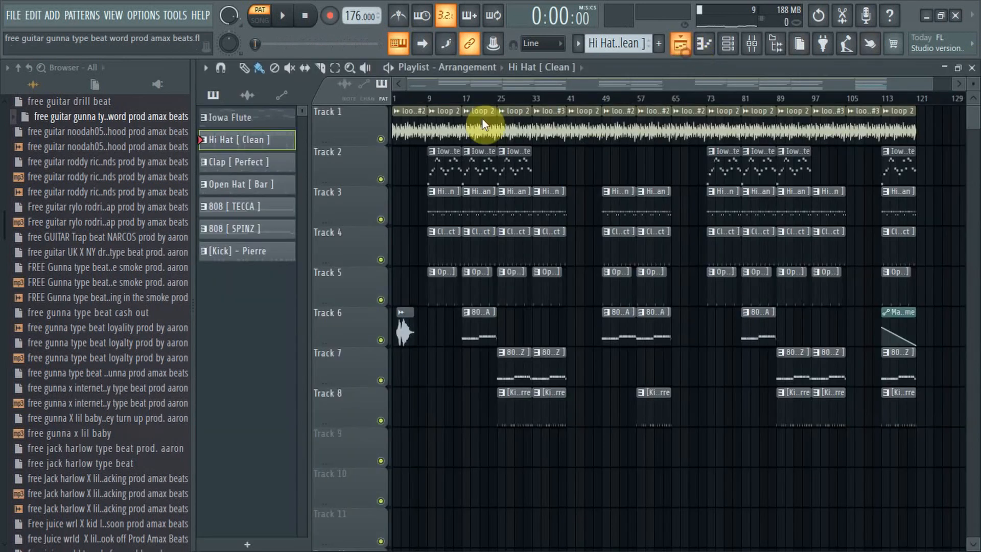
left_click(244, 170)
double_click(243, 172)
key("space")
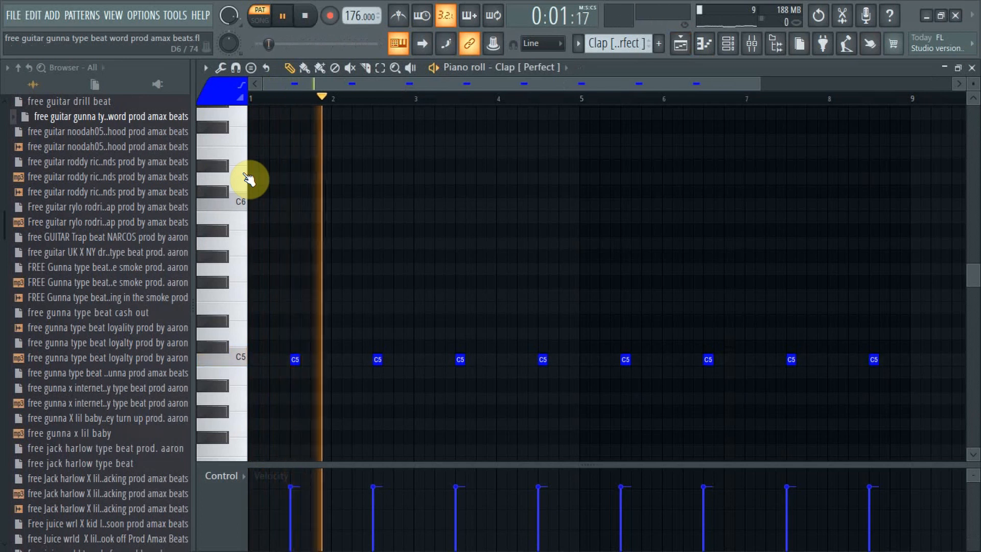
key("space")
left_click(972, 68)
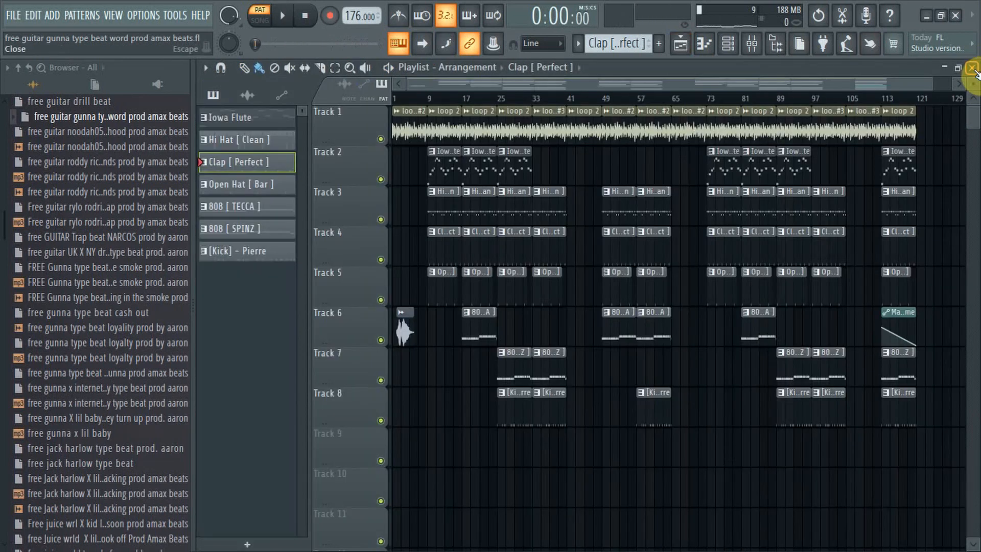
Step: Examine and play the Open Hat [ Bar ] pattern's notes, and return to the playlist
double_click(264, 184)
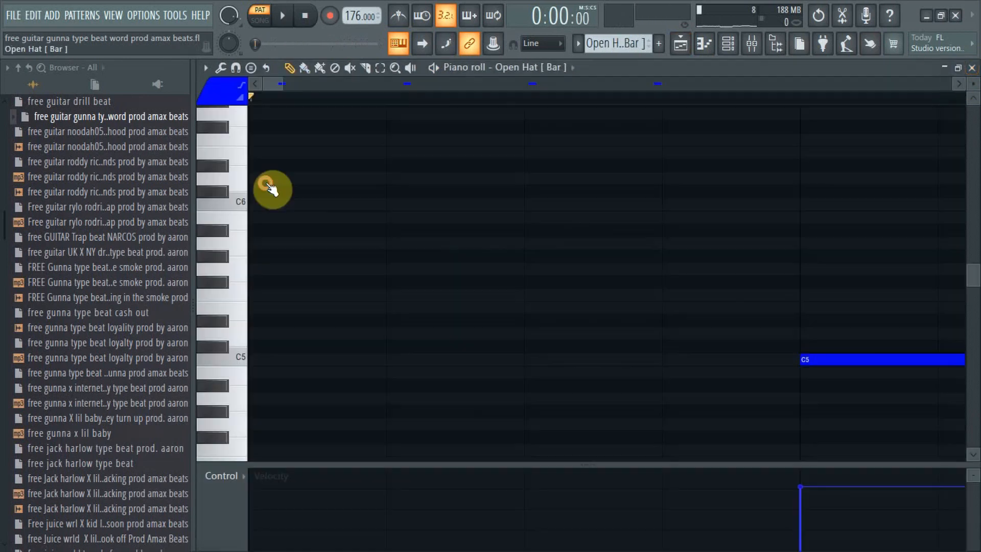
key("space")
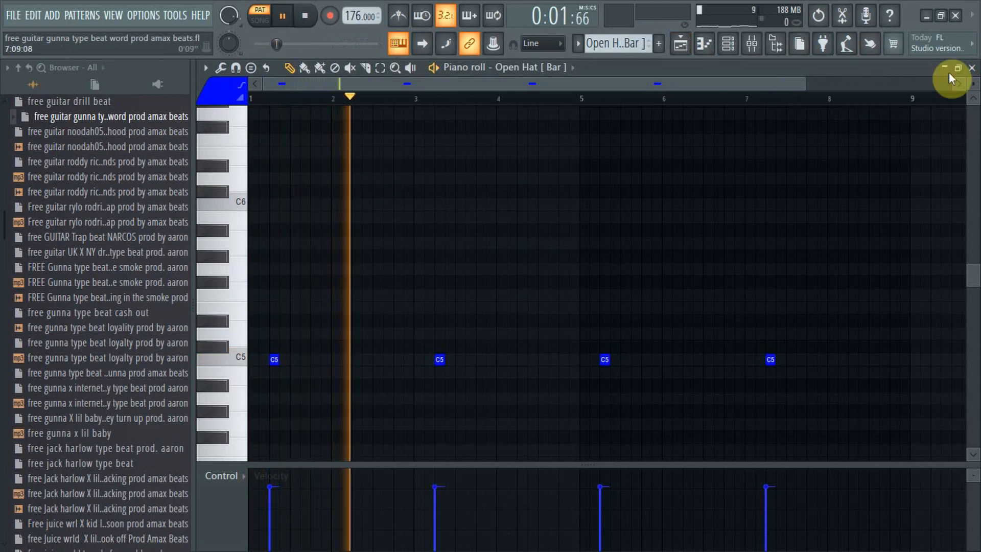
left_click(972, 68)
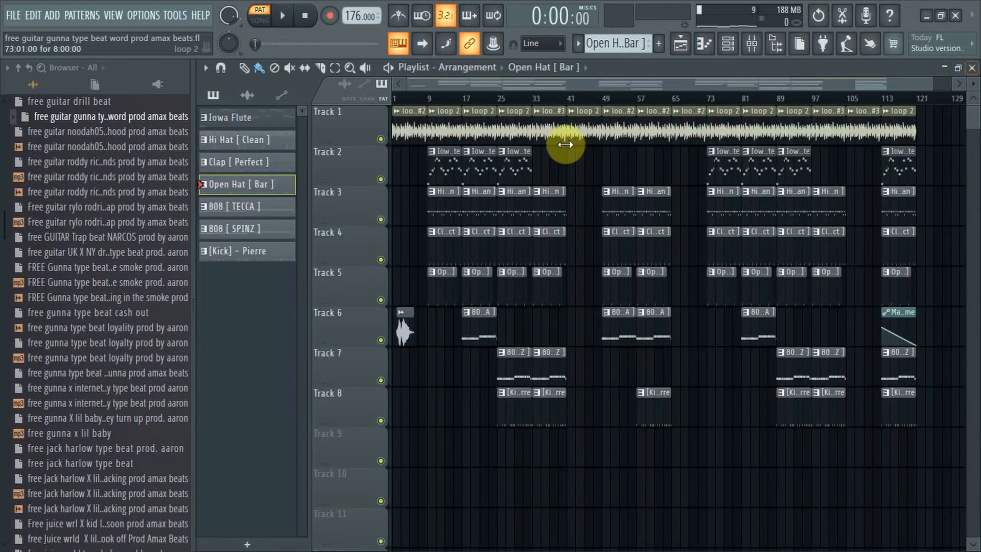
Step: Examine and play the full 808 [ TECCA ] bass pattern, and return to the playlist
double_click(271, 207)
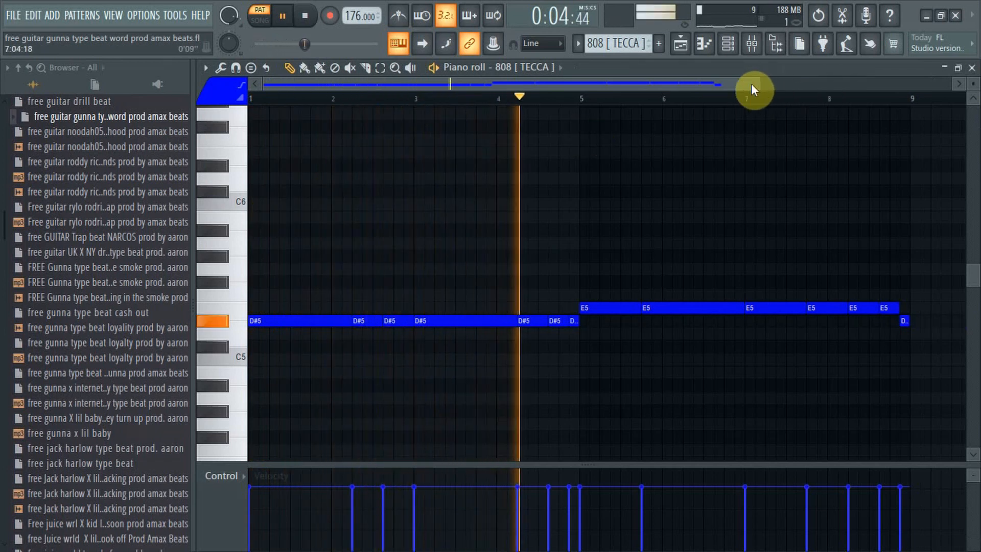
left_click_drag(759, 83, 869, 72)
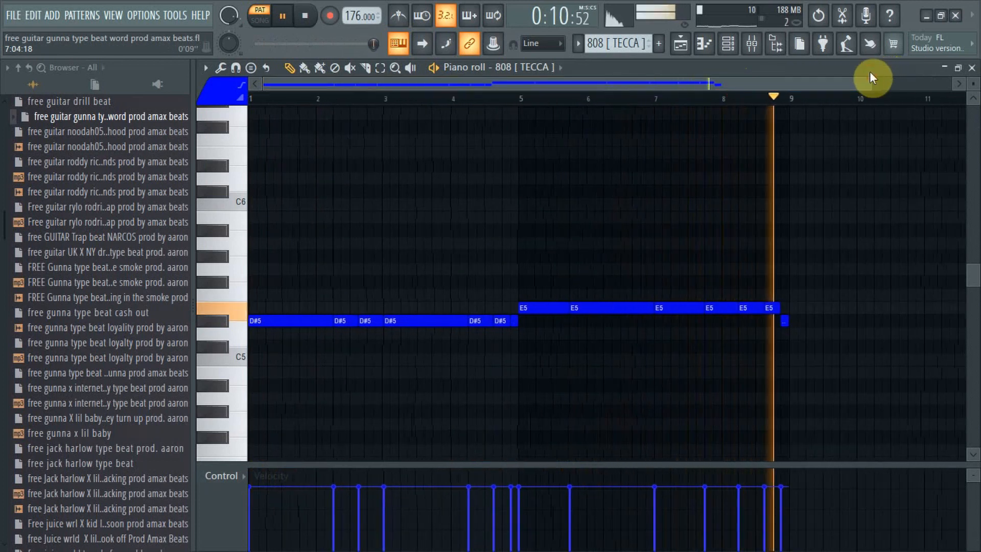
key("space")
left_click(971, 67)
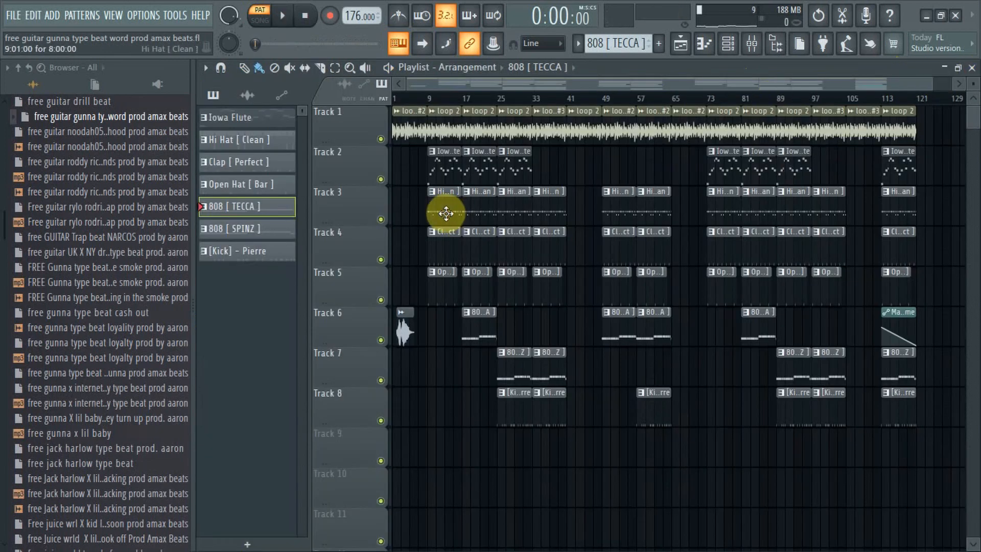
Step: Examine and play the 808 [ SPINZ ] bass pattern, and return to the playlist
double_click(248, 231)
key("space")
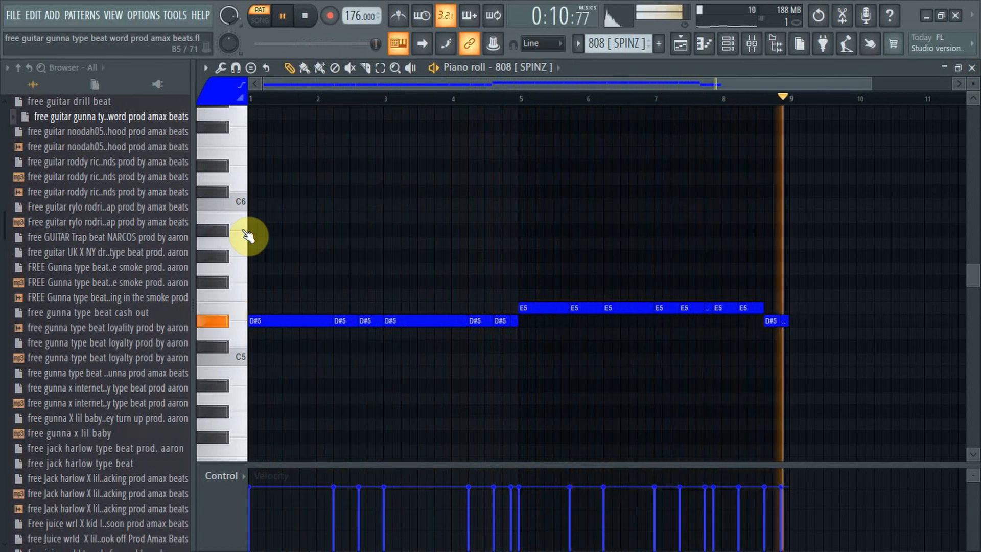
key("space")
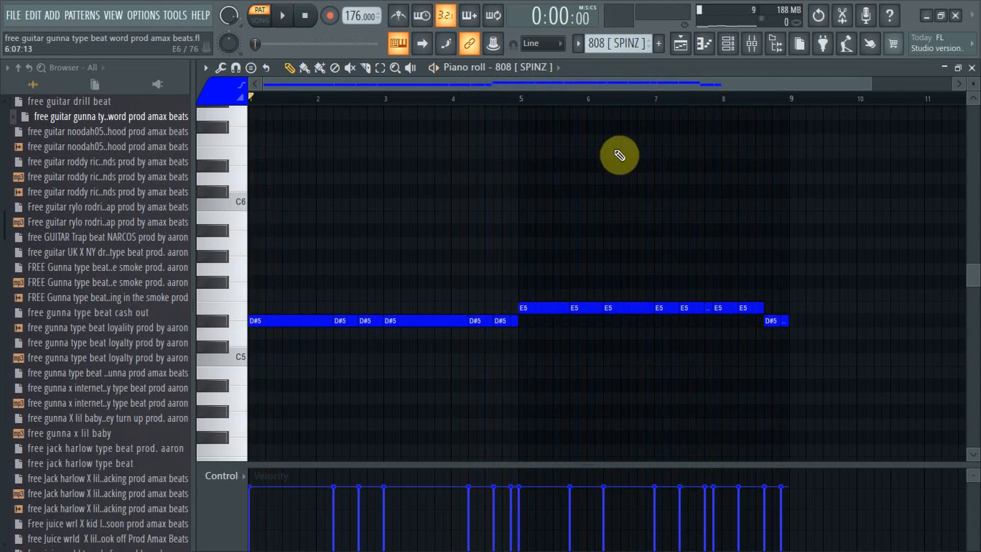
left_click(972, 68)
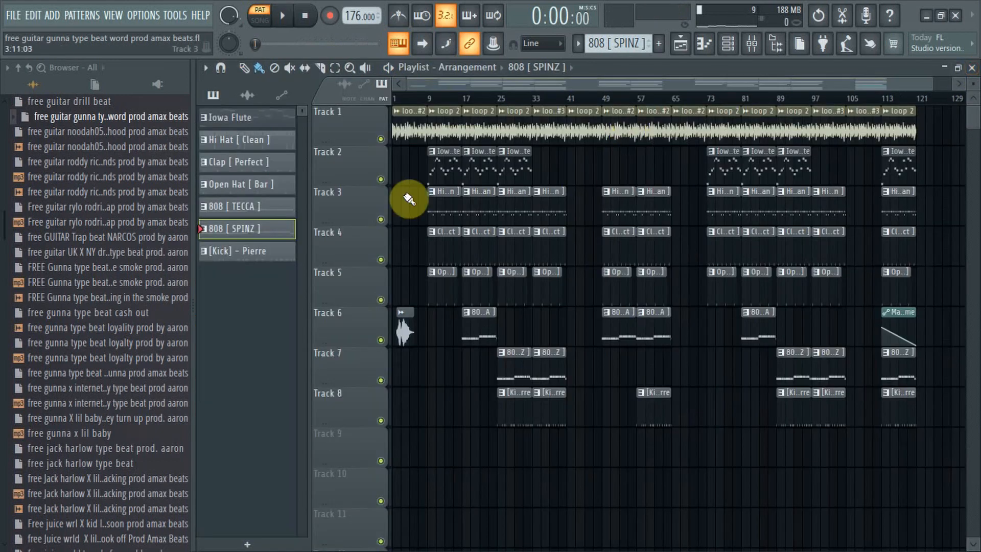
Step: Examine and play the [Kick] - Pierre pattern's notes, and return to the playlist
left_click(259, 249)
key("space")
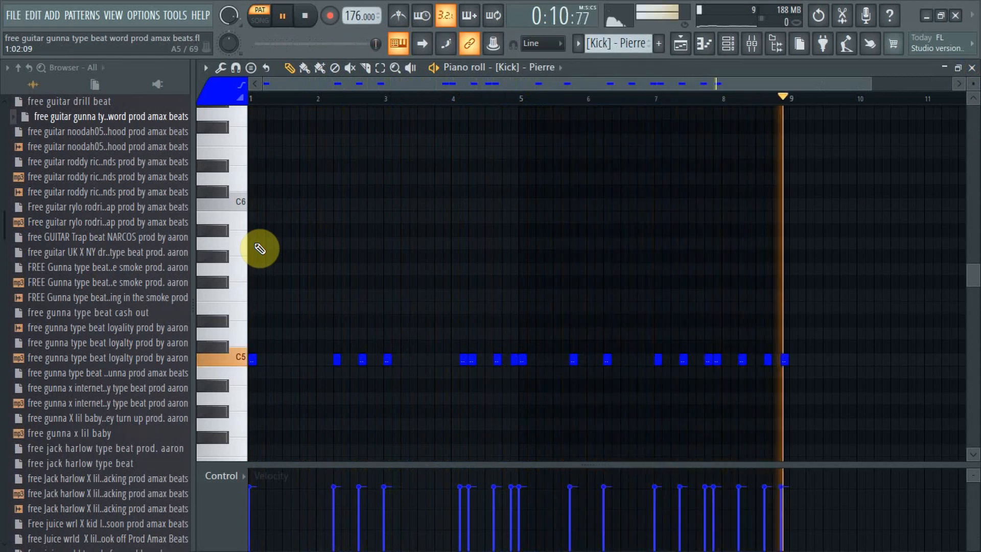
key("space")
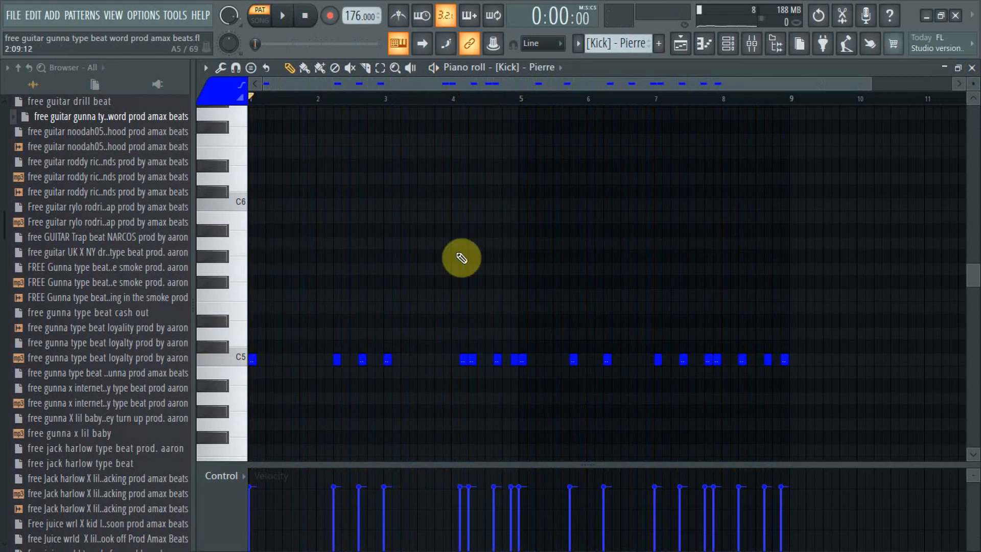
left_click(971, 68)
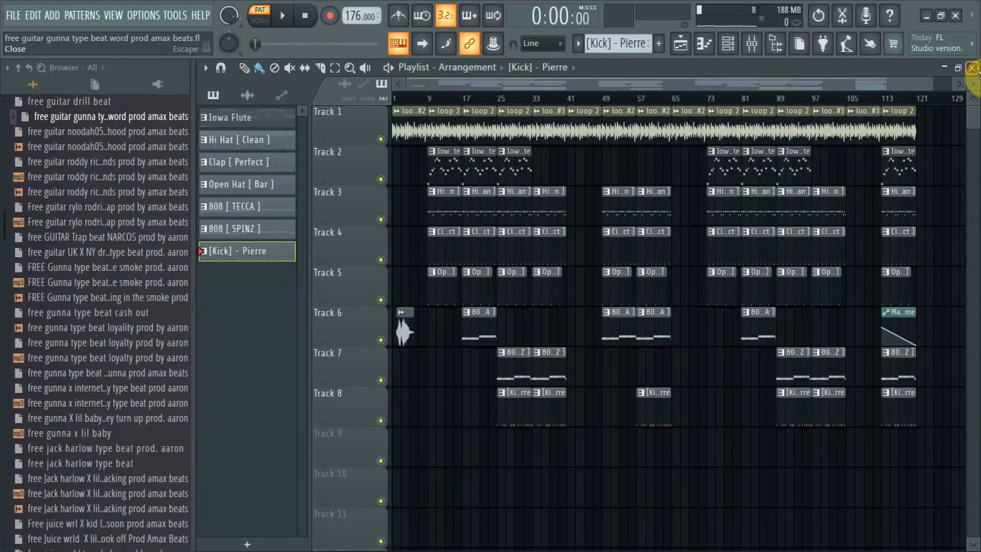
Step: Close the playlist and display the channel rack filtered to show all channels
left_click(972, 68)
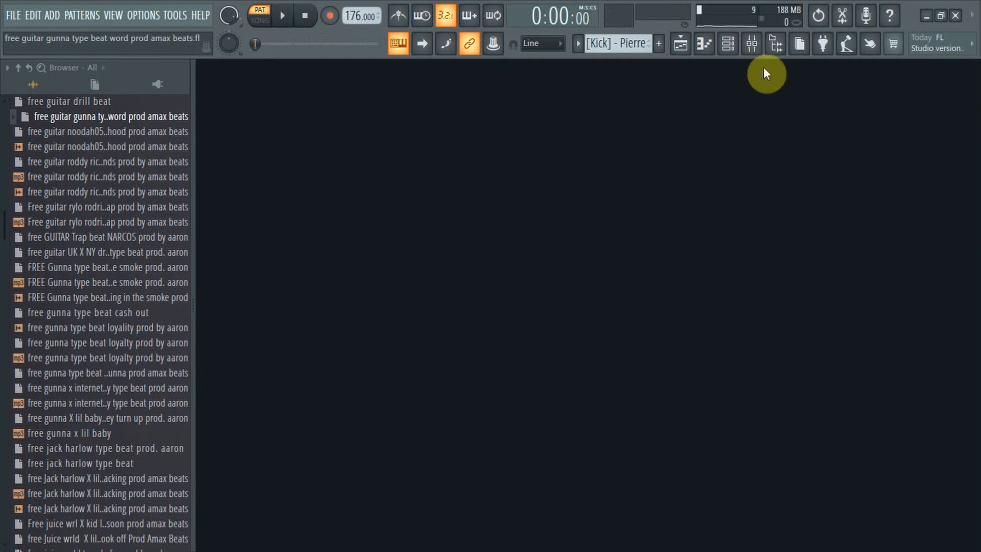
left_click(733, 44)
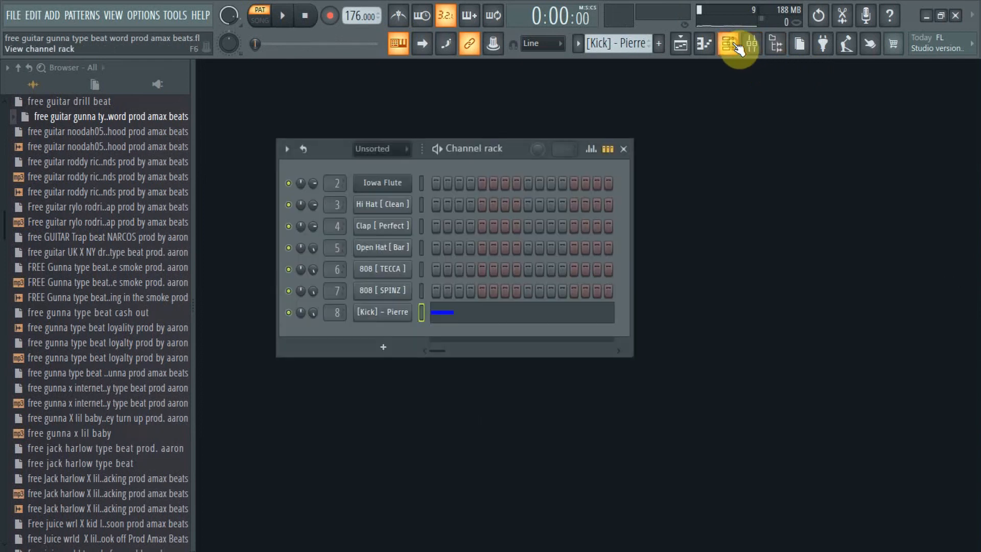
left_click(382, 149)
left_click(382, 164)
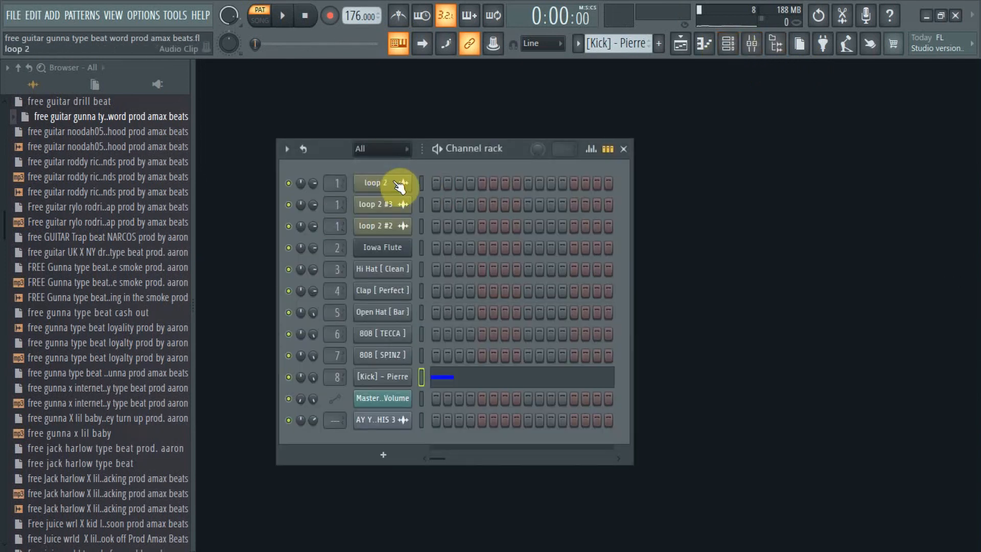
Step: Examine the sample settings and waveform of the loop 2 channel, and open the settings of loop 2 #3
left_click(396, 184)
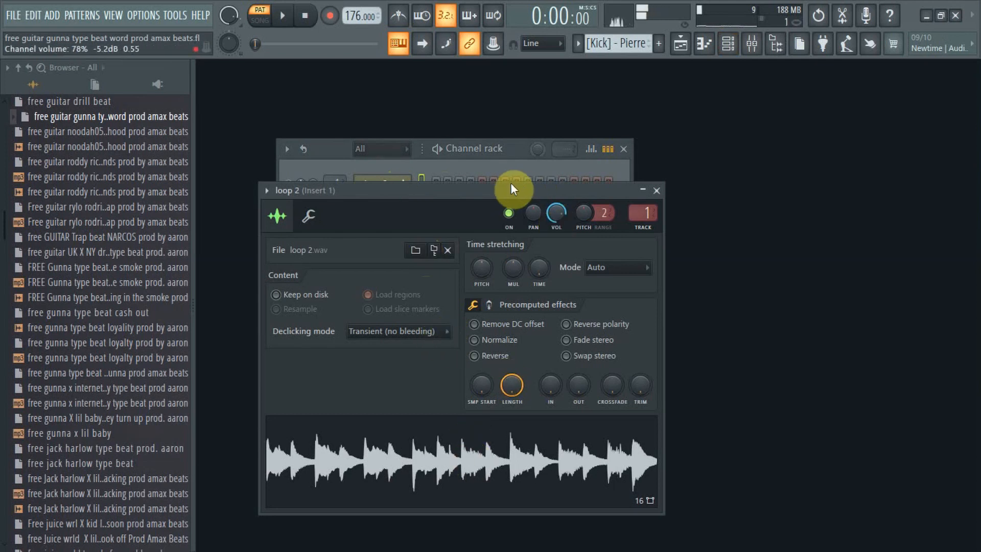
left_click_drag(507, 184, 522, 133)
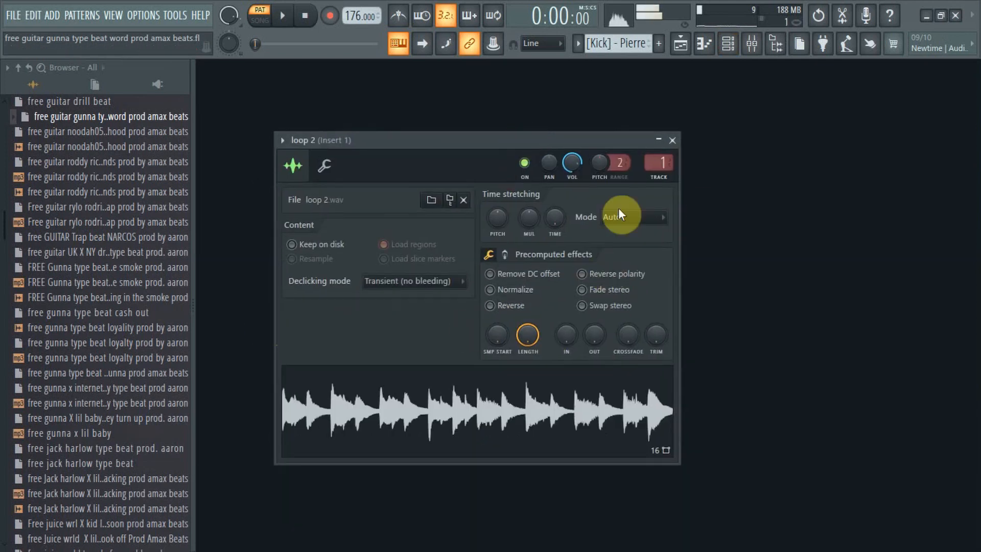
left_click_drag(456, 395, 457, 429)
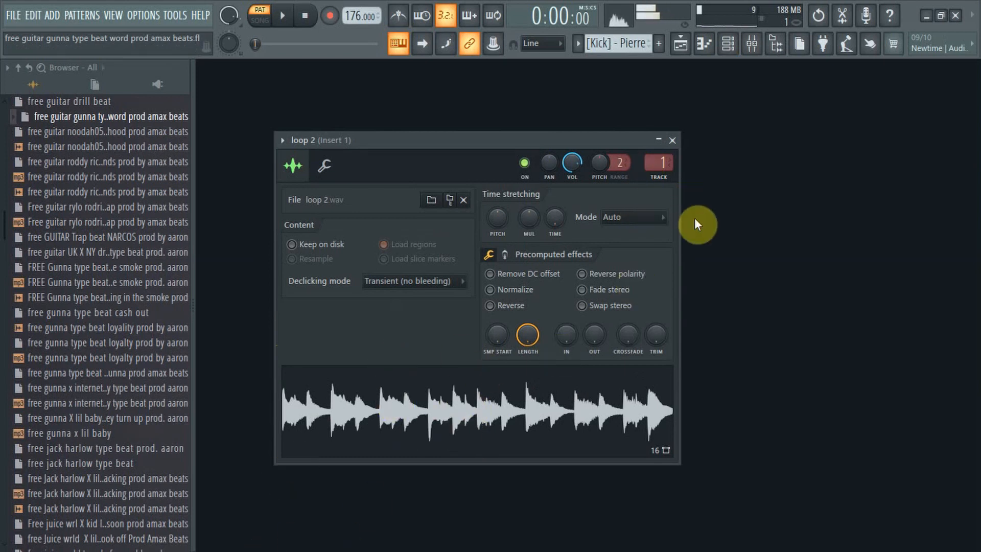
left_click(672, 139)
left_click(386, 206)
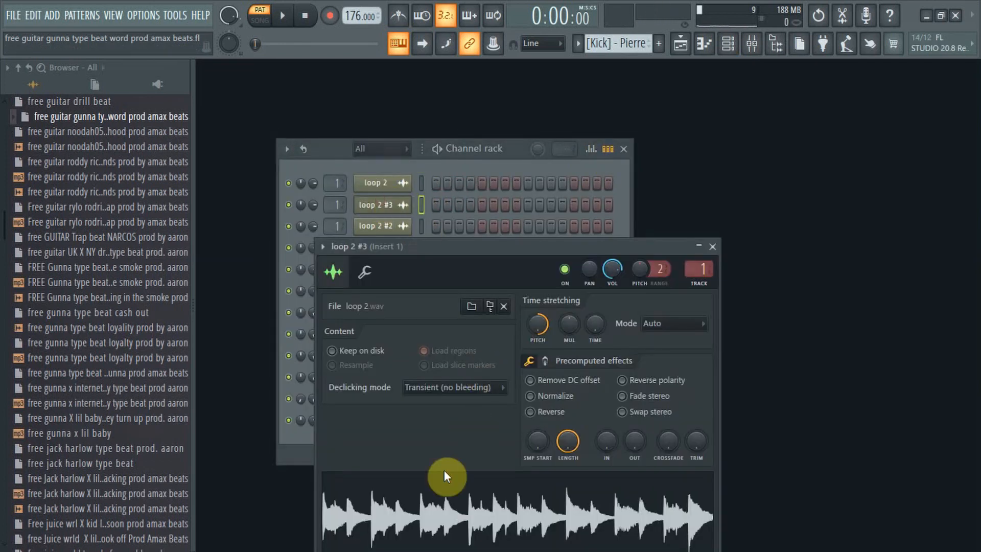
Step: Play the loop 2 #3 sample, examine its pitch setting and waveform, and close its settings
left_click(447, 518)
left_click_drag(548, 242, 537, 121)
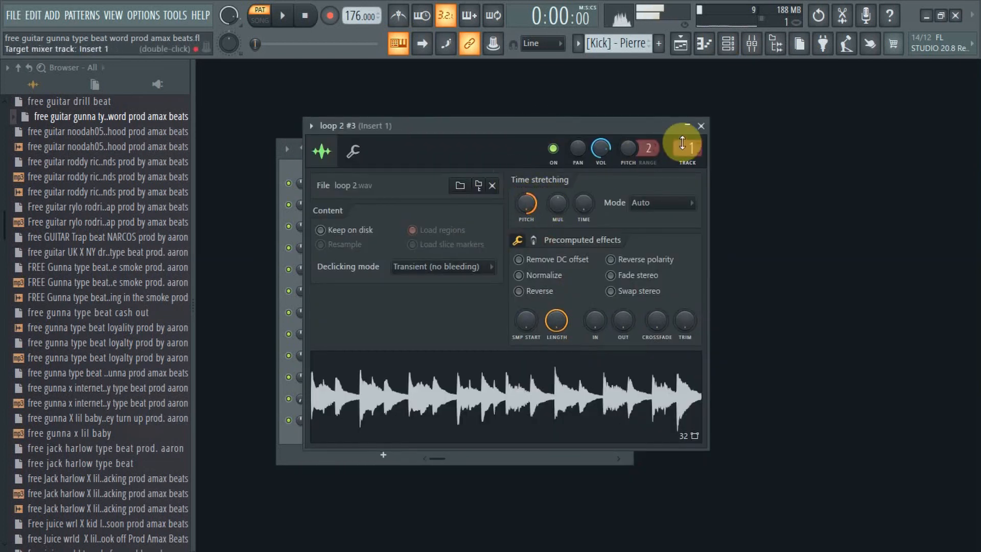
left_click(701, 126)
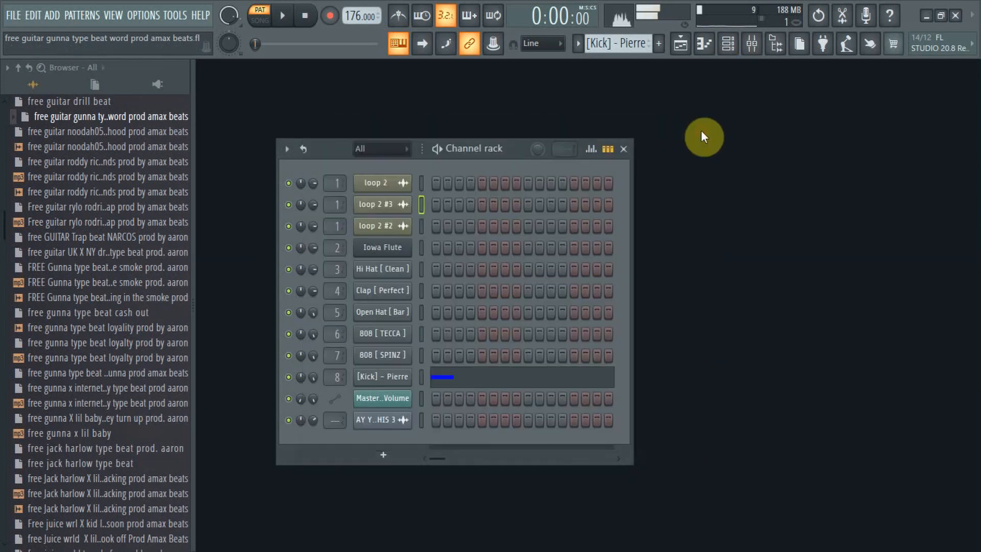
Step: Examine the sample settings and waveform of the loop 2 #2 channel, and return to the channel rack
left_click(388, 230)
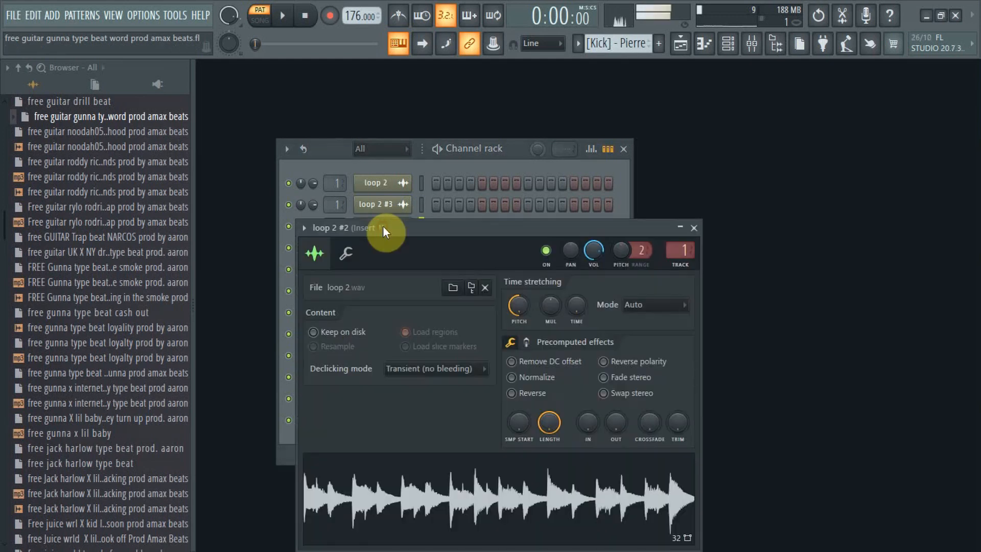
left_click_drag(408, 226, 416, 114)
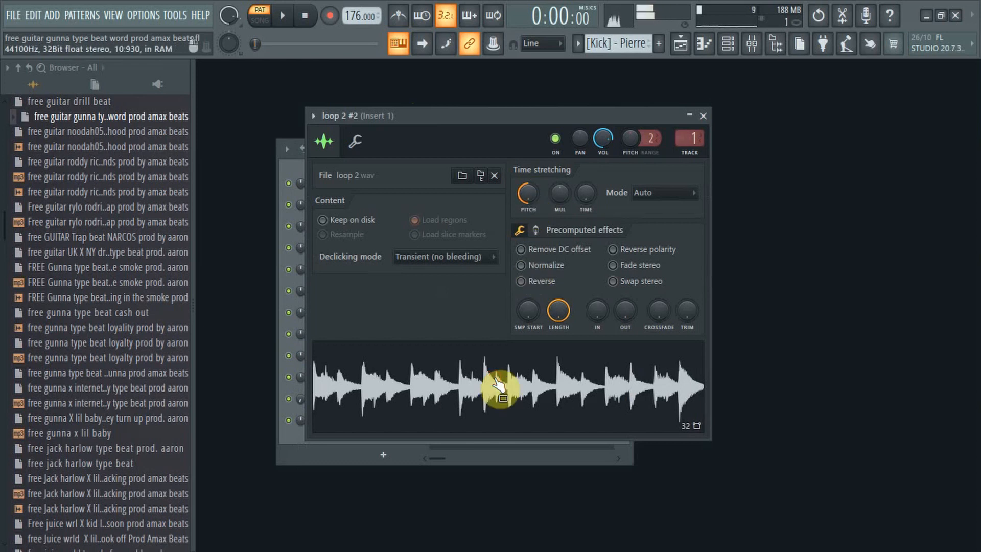
left_click(703, 116)
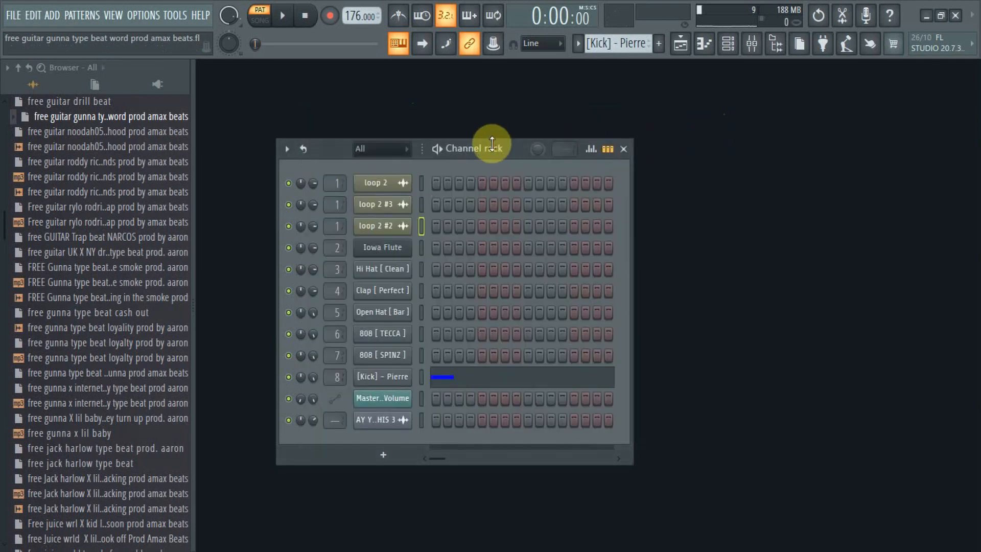
left_click_drag(492, 144, 523, 146)
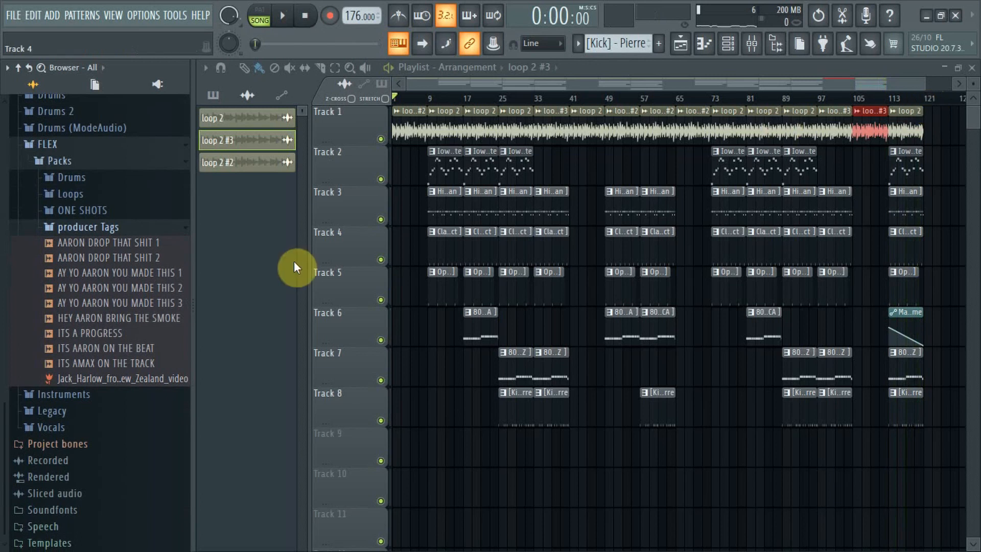
Step: Add the third "YOU MADE THIS" producer tag to Track 6 at bar 2 of the playlist and normalize the sample
left_click(103, 294)
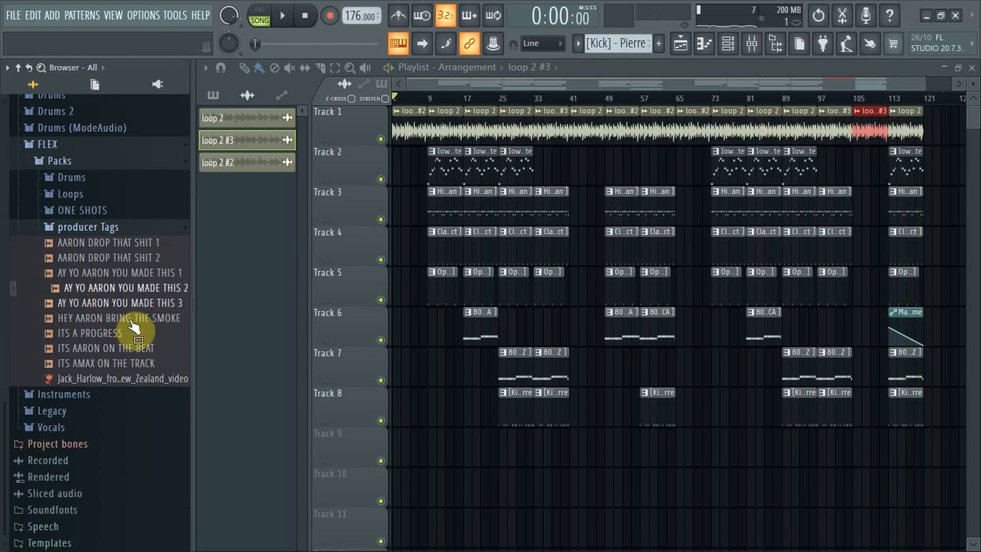
left_click_drag(133, 309, 411, 331)
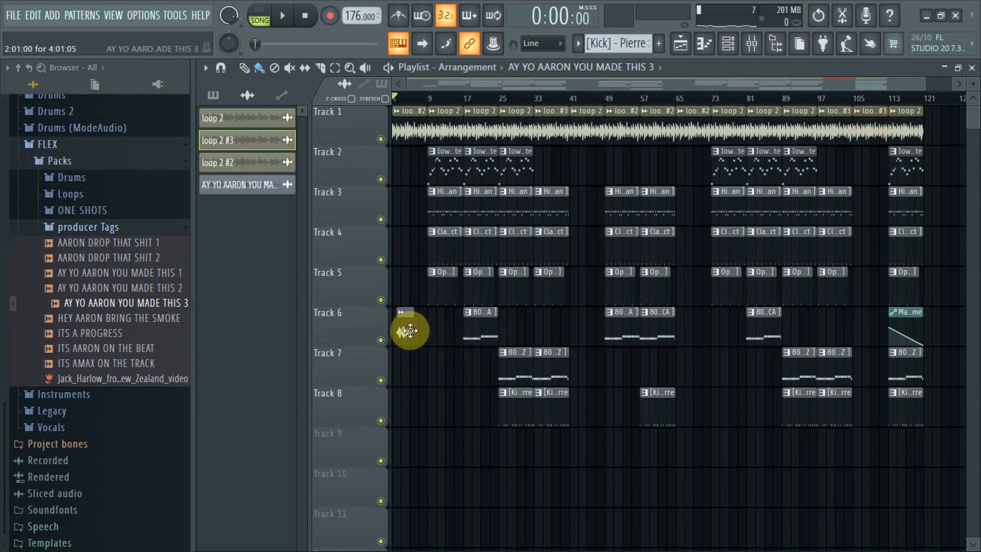
double_click(403, 331)
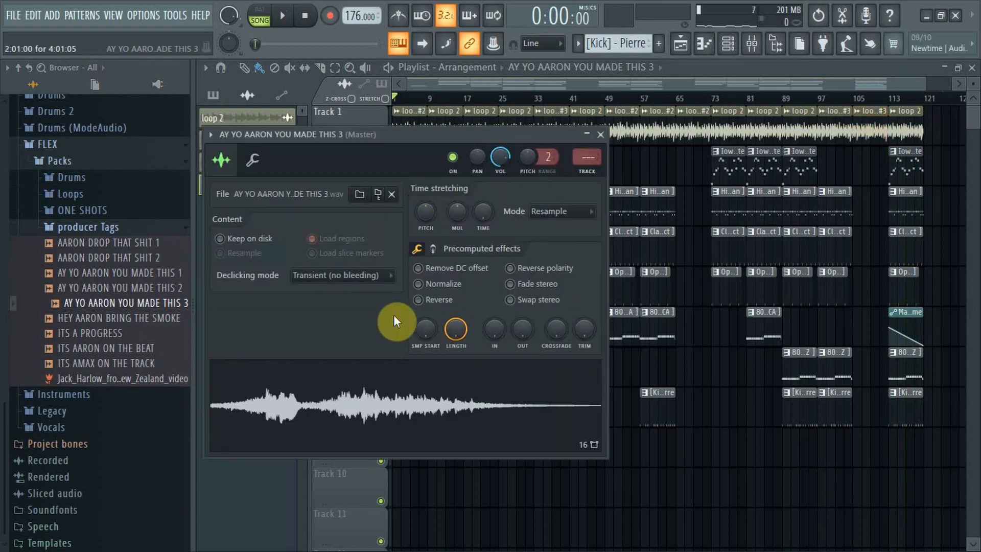
left_click(434, 287)
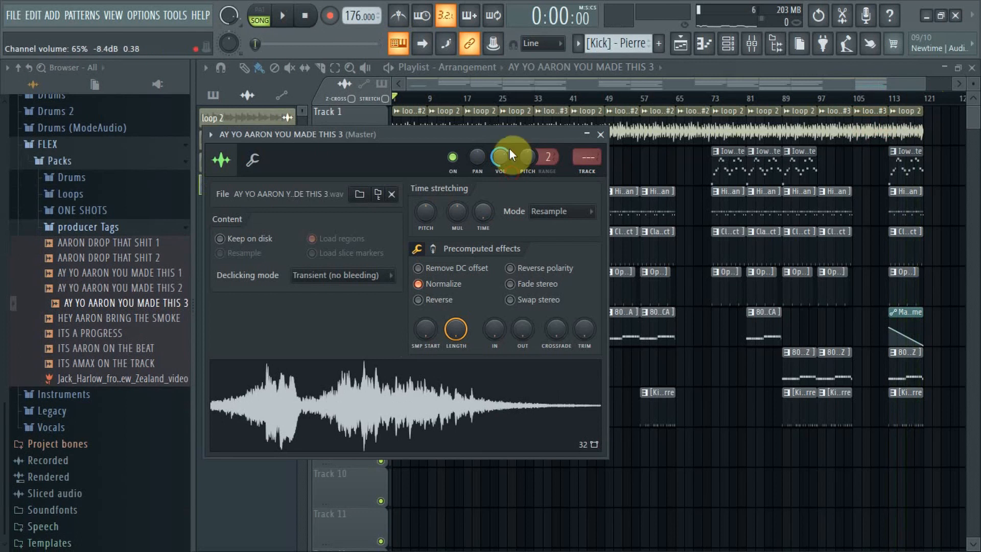
Step: Play the full arrangement with the producer tag from start to end in the playlist, and minimize the program
key("space")
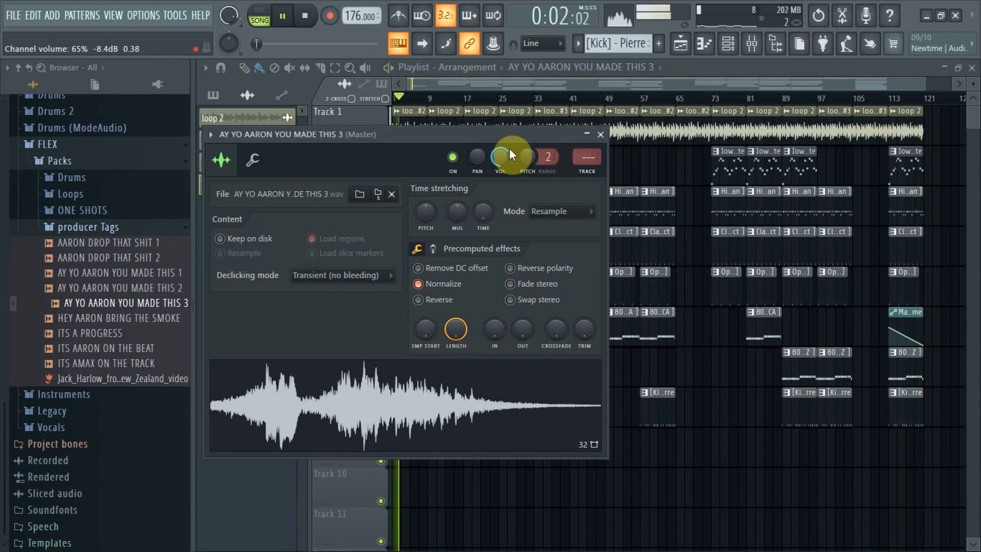
left_click(600, 135)
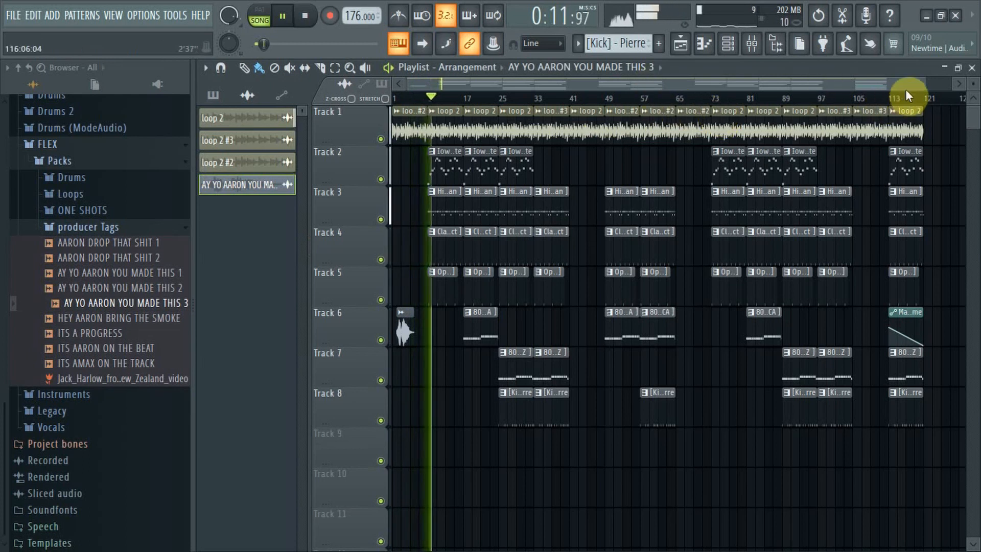
left_click_drag(928, 80, 931, 80)
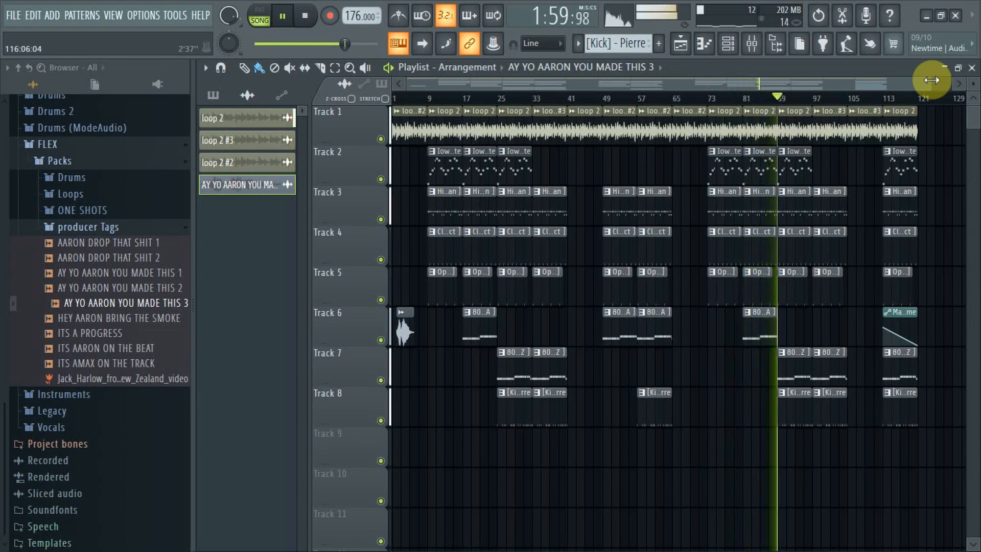
left_click_drag(931, 80, 969, 76)
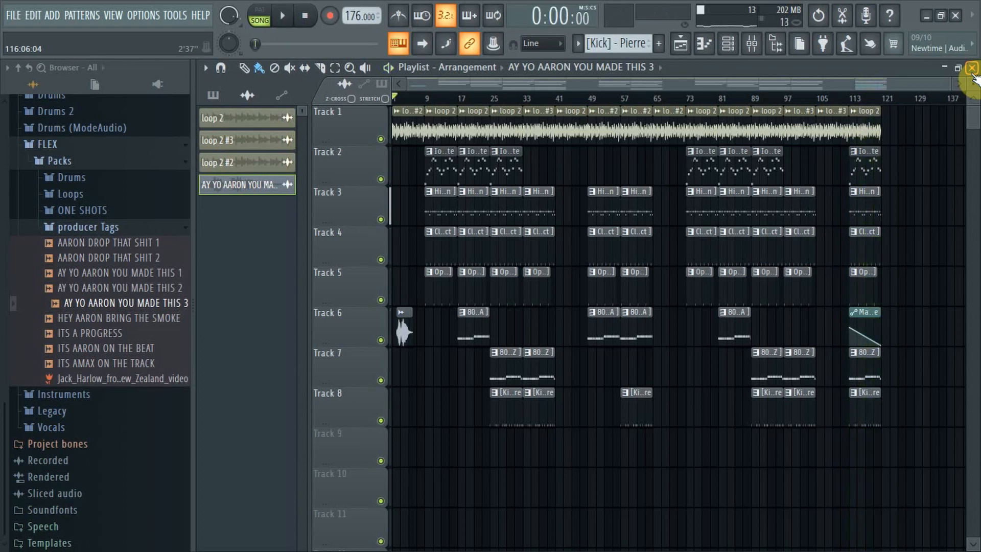
left_click(926, 20)
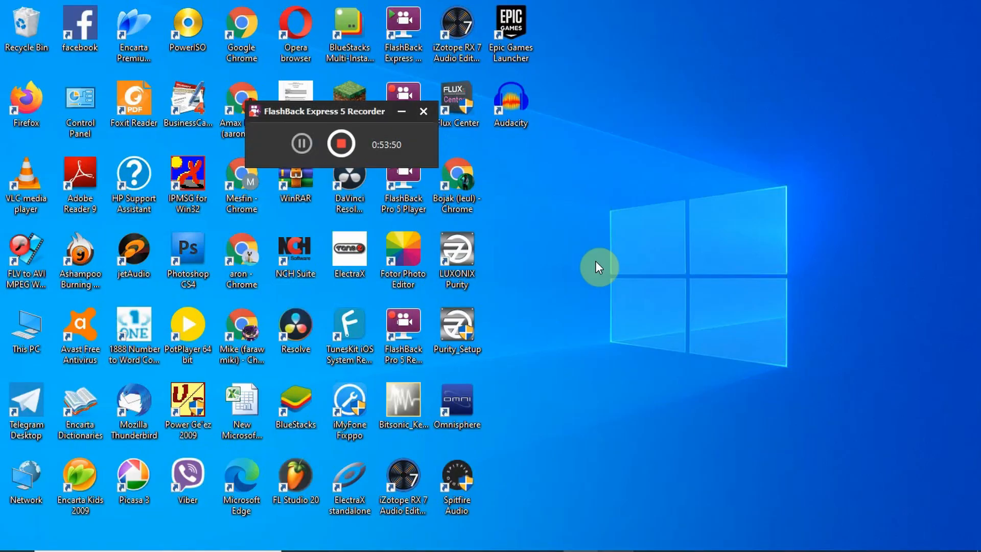